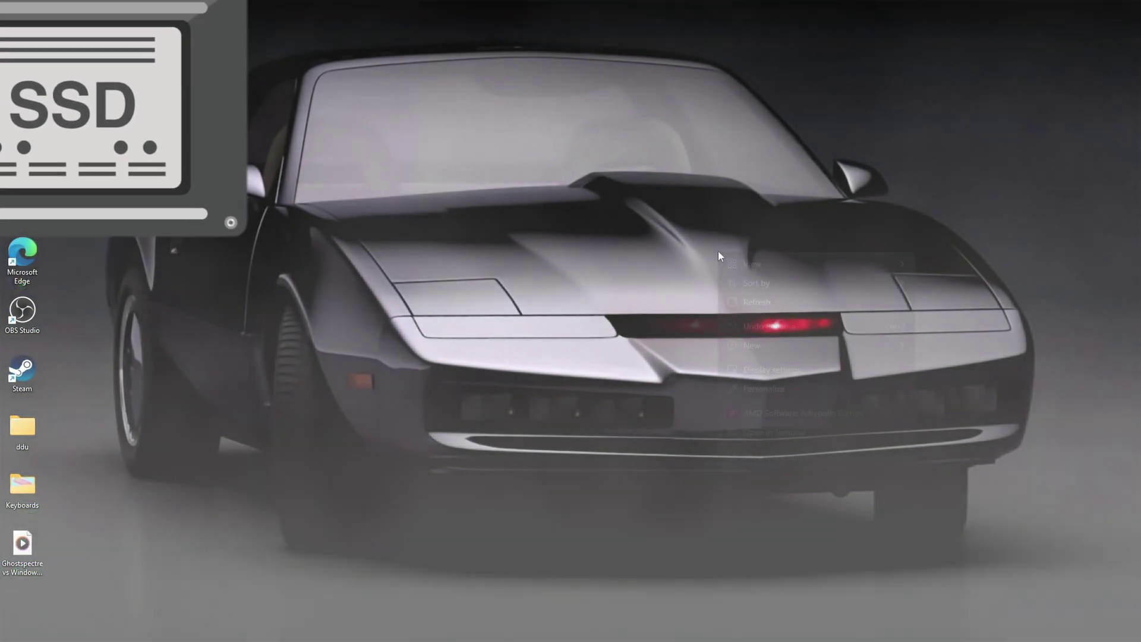
- Open File Explorer's This PC view and select Local Disk (C:) and New PCIe SSD (D:)
{"action": "right_click", "coordinate": [718, 250]}
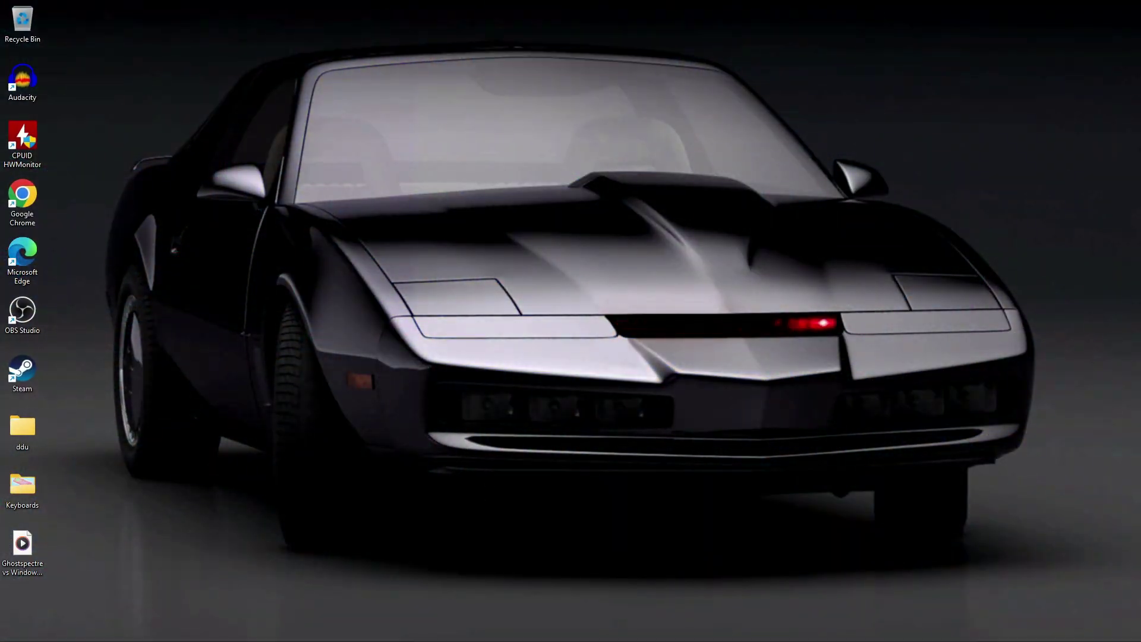
{"action": "left_click", "coordinate": [426, 630]}
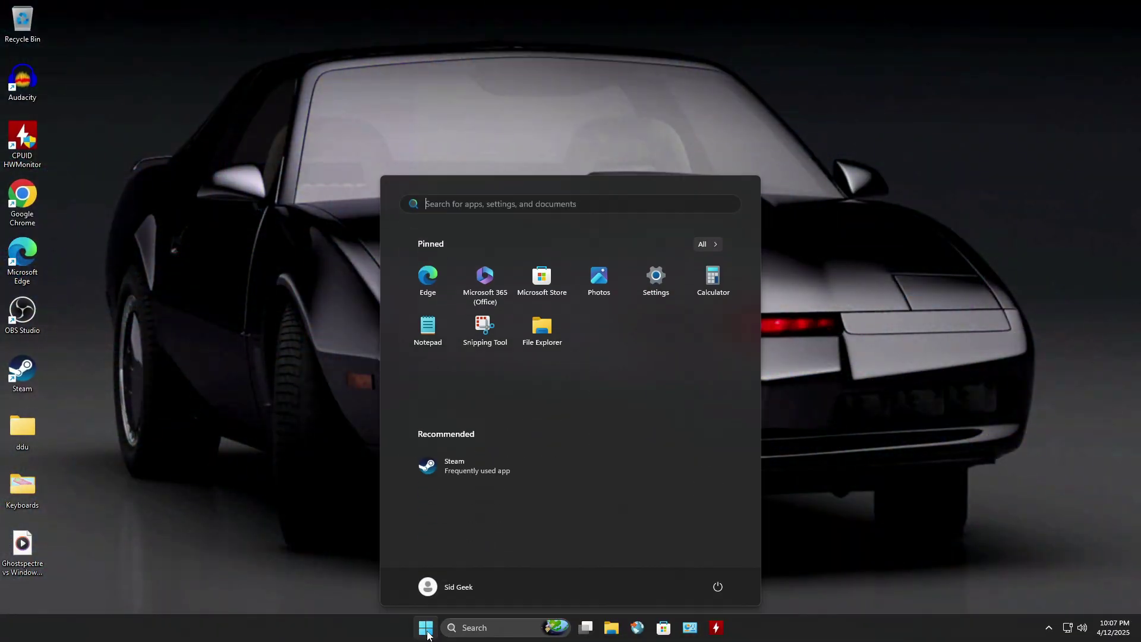
{"action": "left_click", "coordinate": [546, 334]}
{"action": "left_click", "coordinate": [61, 317]}
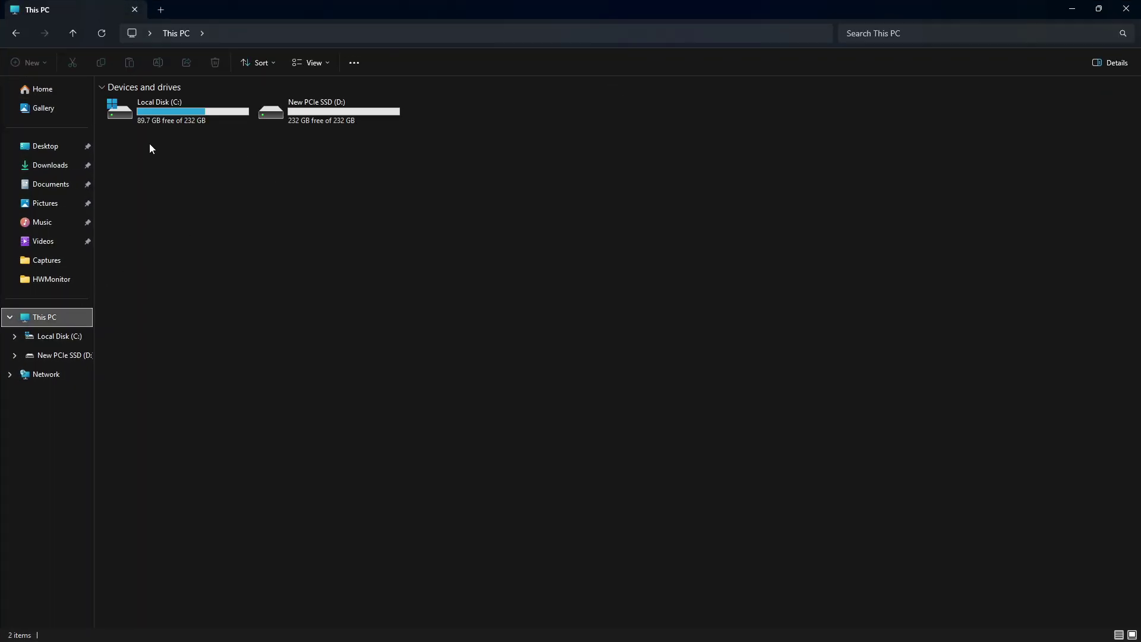
{"action": "left_click", "coordinate": [184, 115]}
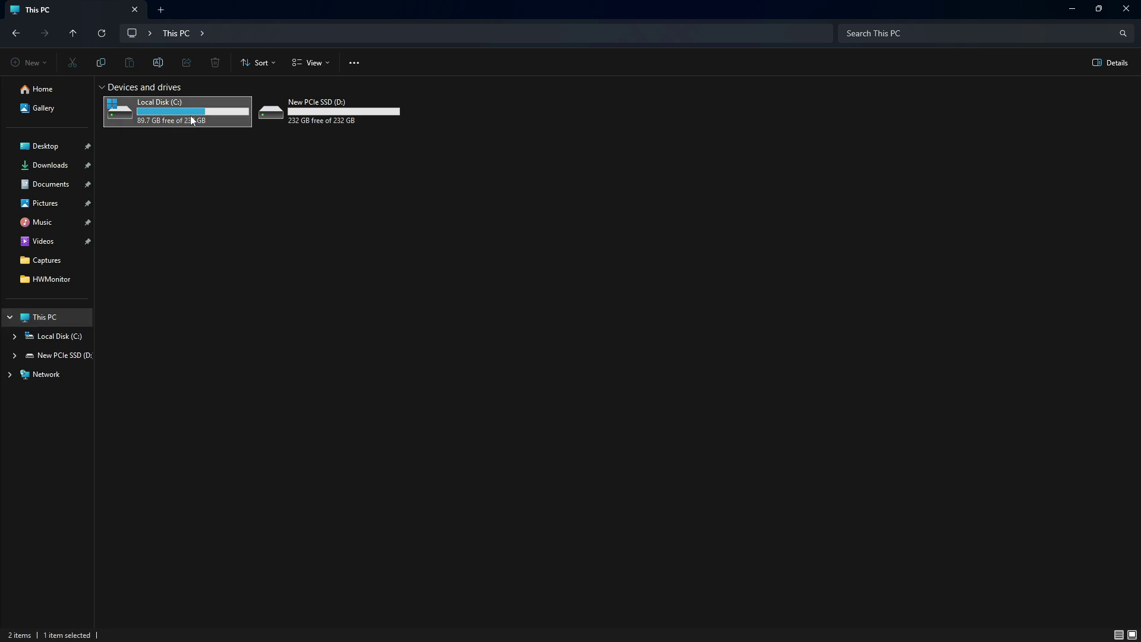
{"action": "left_click", "coordinate": [307, 116]}
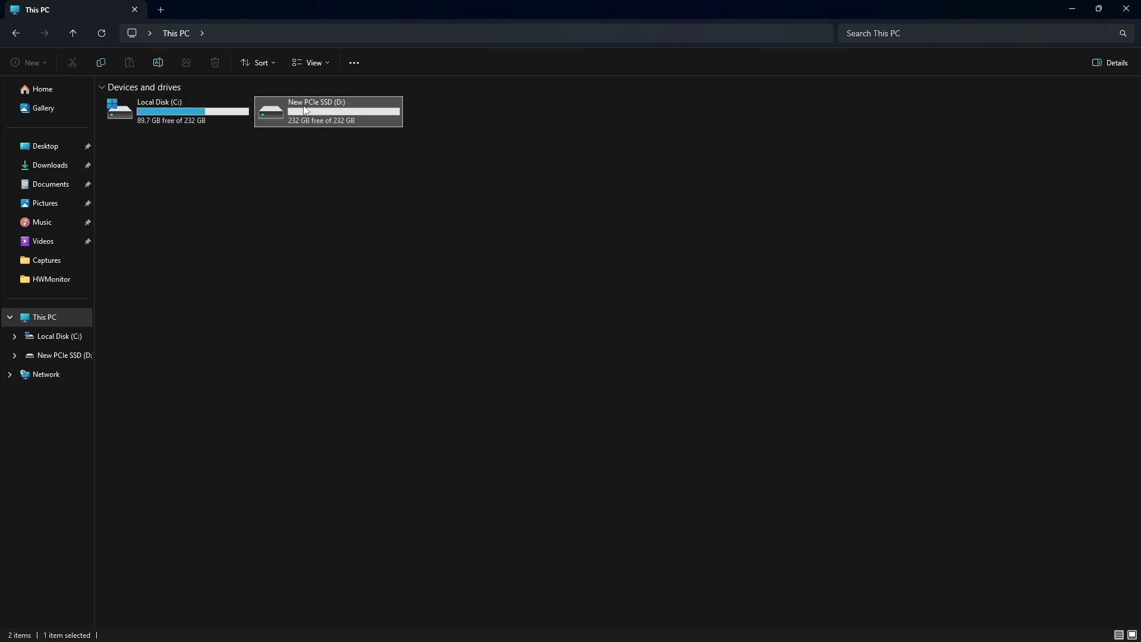
- In the D: drive's hardware properties, inspect the WD Blue SN570 and Samsung SSD 840 EVO volumes
{"action": "right_click", "coordinate": [305, 109]}
{"action": "left_click", "coordinate": [341, 286]}
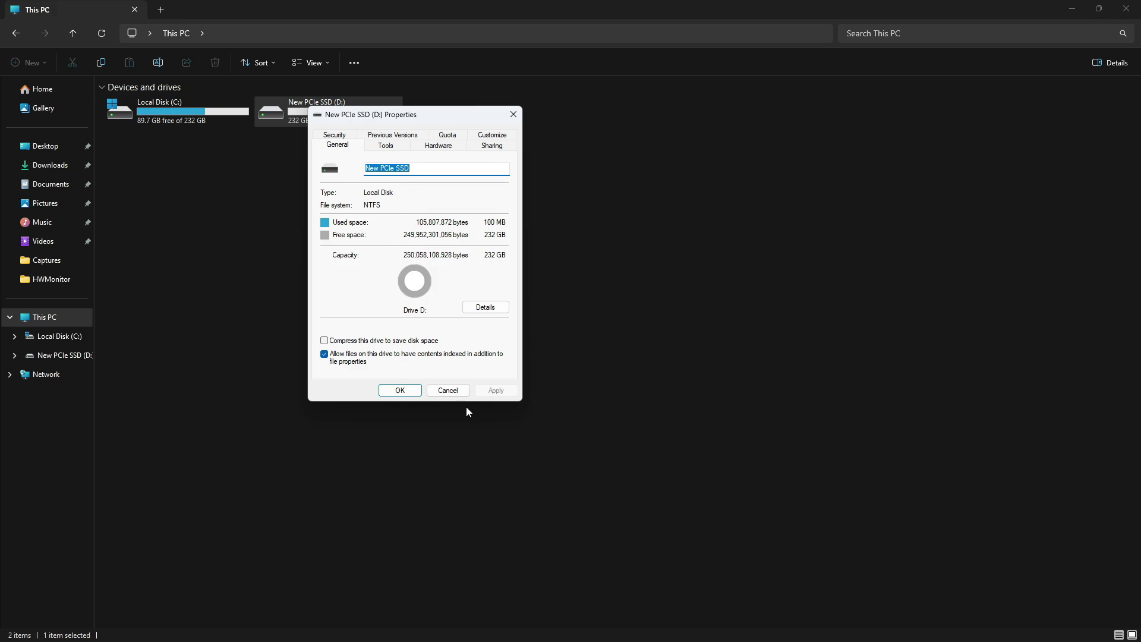
{"action": "left_click", "coordinate": [450, 150]}
{"action": "left_click", "coordinate": [375, 202]}
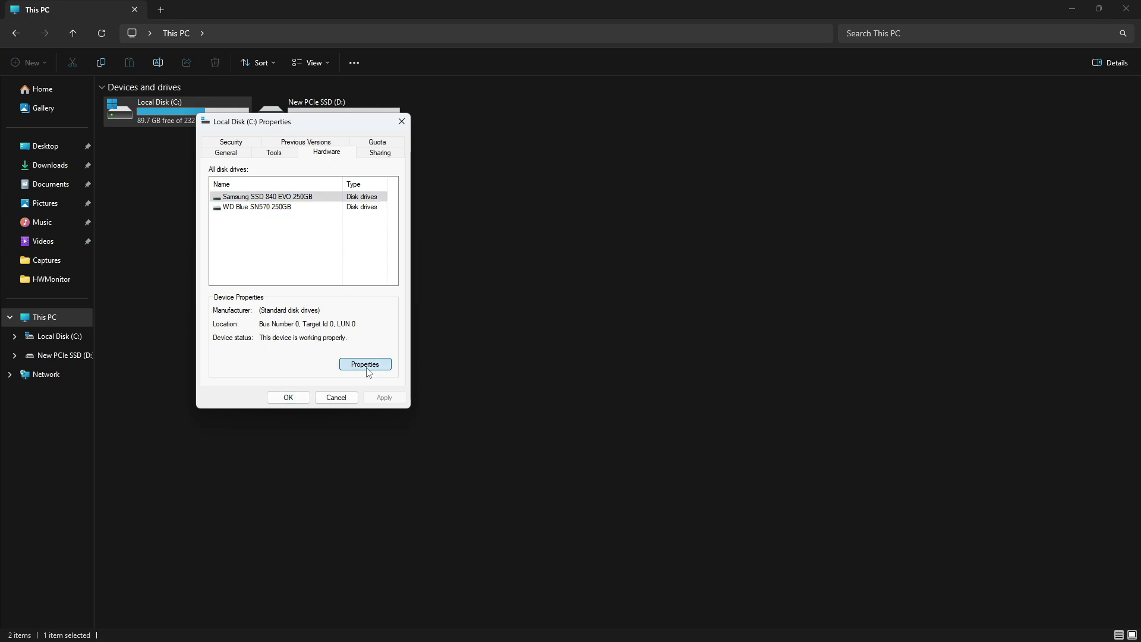
{"action": "left_click", "coordinate": [366, 365]}
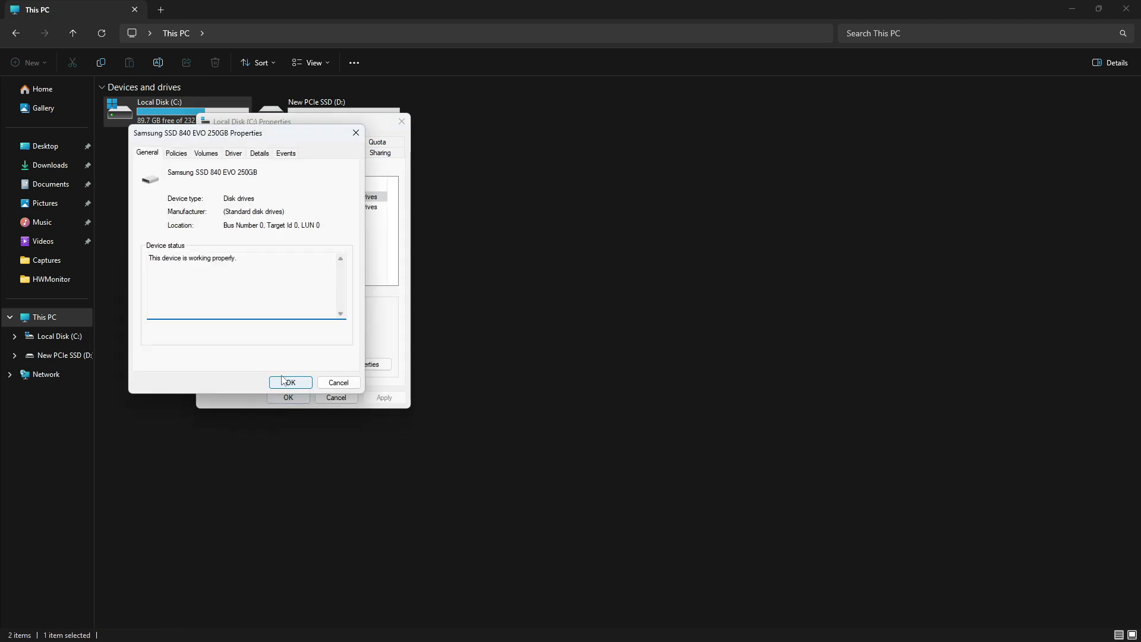
{"action": "left_click", "coordinate": [205, 153]}
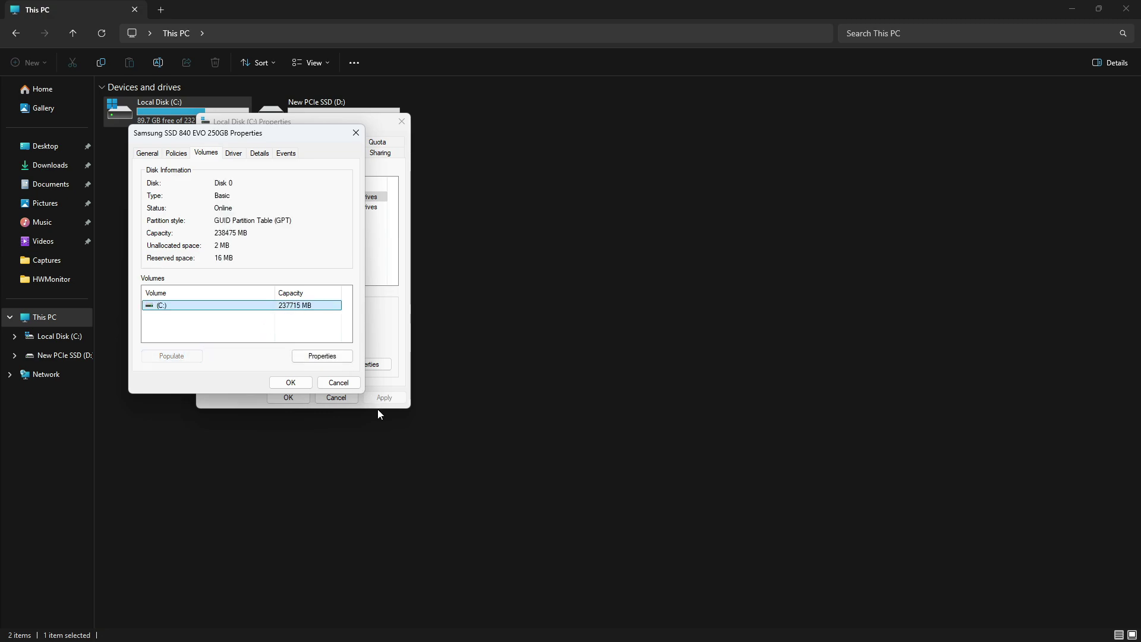
{"action": "left_click", "coordinate": [312, 356]}
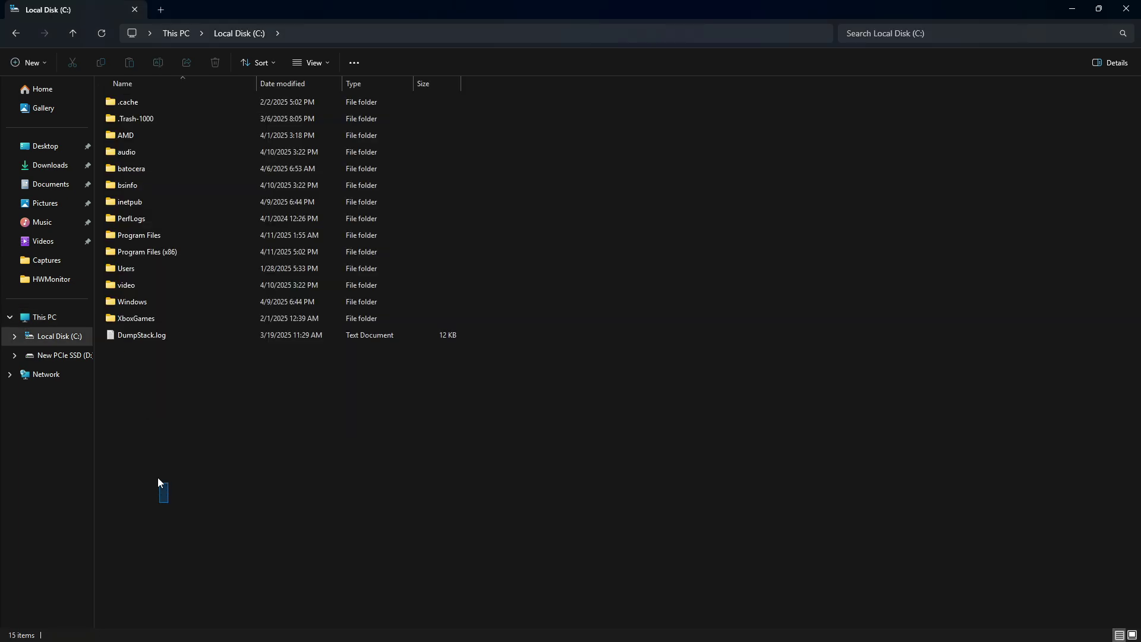
- Select and deselect all items on Local Disk (C:), then browse the Downloads folder
{"action": "left_click_drag", "start_coordinate": [158, 477], "coordinate": [106, 95]}
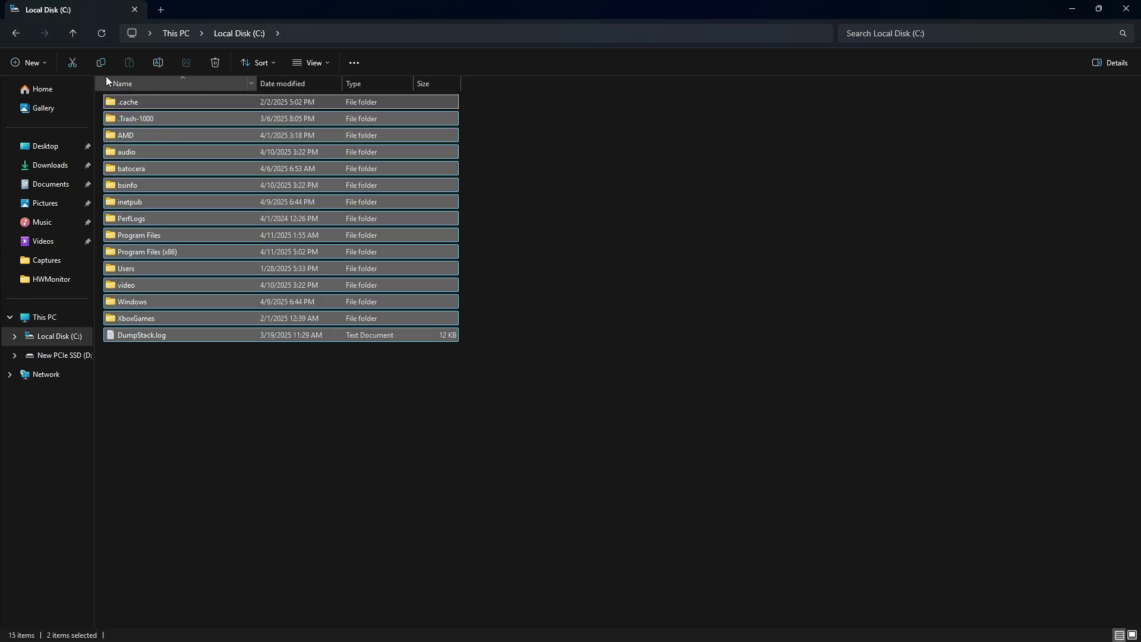
{"action": "left_click", "coordinate": [165, 471]}
{"action": "left_click", "coordinate": [63, 169]}
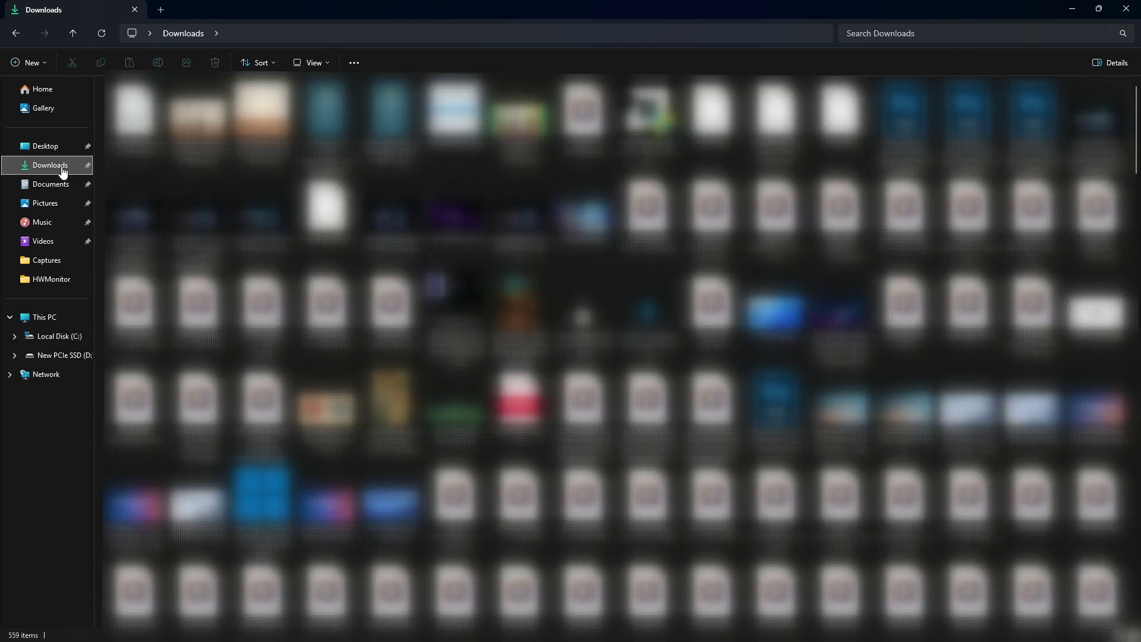
{"action": "scroll", "coordinate": [618, 350], "scroll_direction": "down", "scroll_amount": 10}
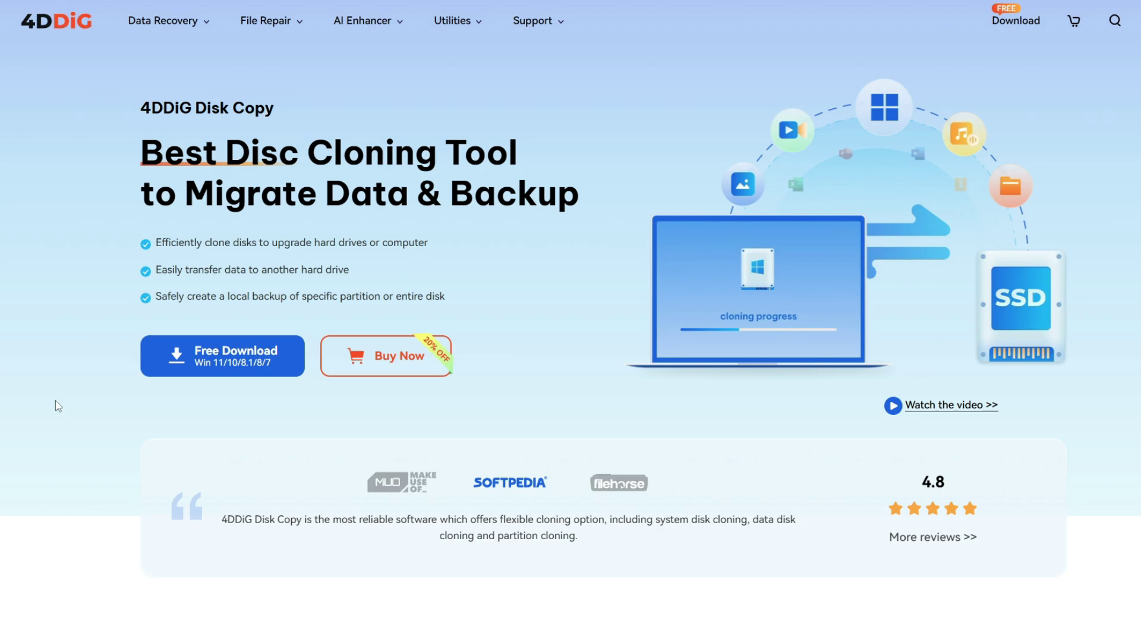
- Scroll down the 4DDiG Disk Copy product page to its Free Download button
{"action": "scroll", "coordinate": [55, 401], "scroll_direction": "down", "scroll_amount": 5}
{"action": "scroll", "coordinate": [56, 401], "scroll_direction": "down", "scroll_amount": 3}
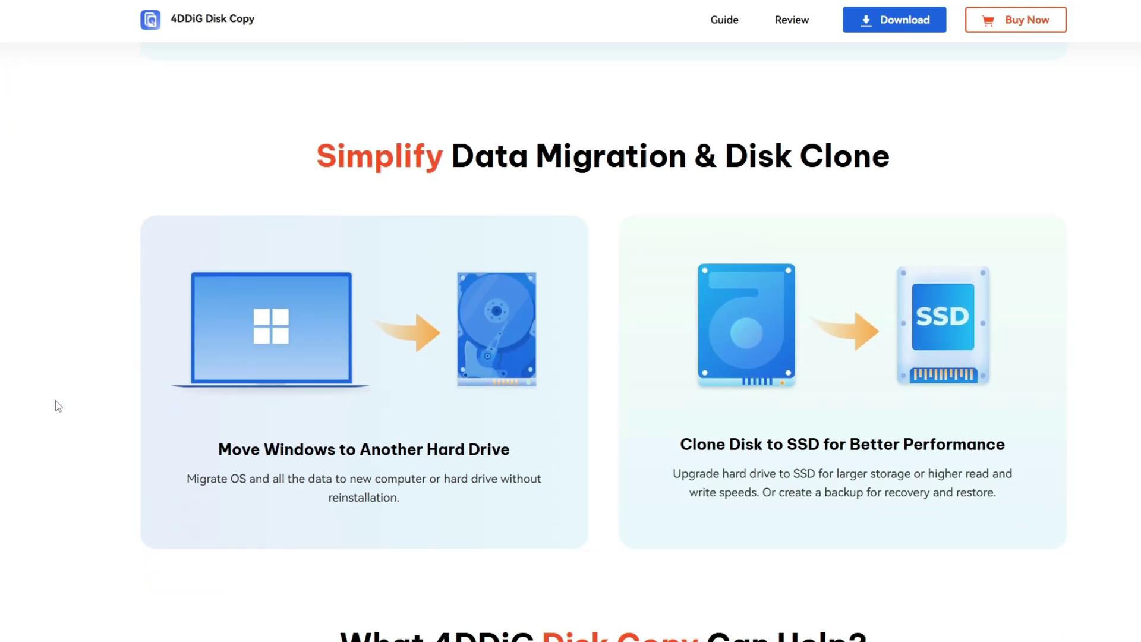
{"action": "scroll", "coordinate": [58, 405], "scroll_direction": "down", "scroll_amount": 1}
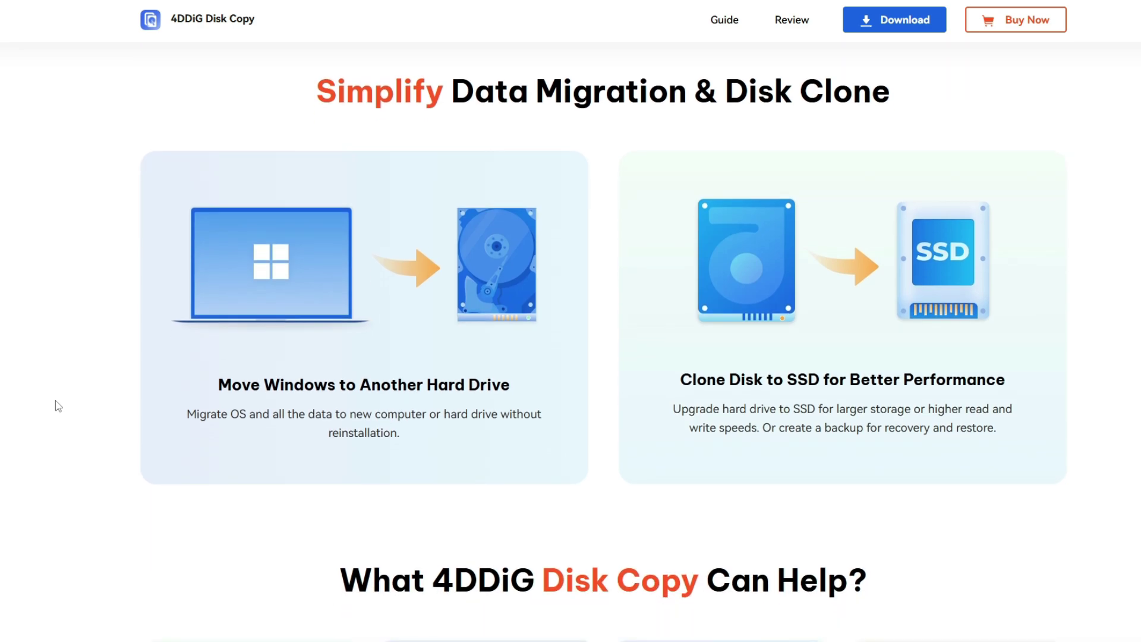
{"action": "scroll", "coordinate": [58, 406], "scroll_direction": "down", "scroll_amount": 8}
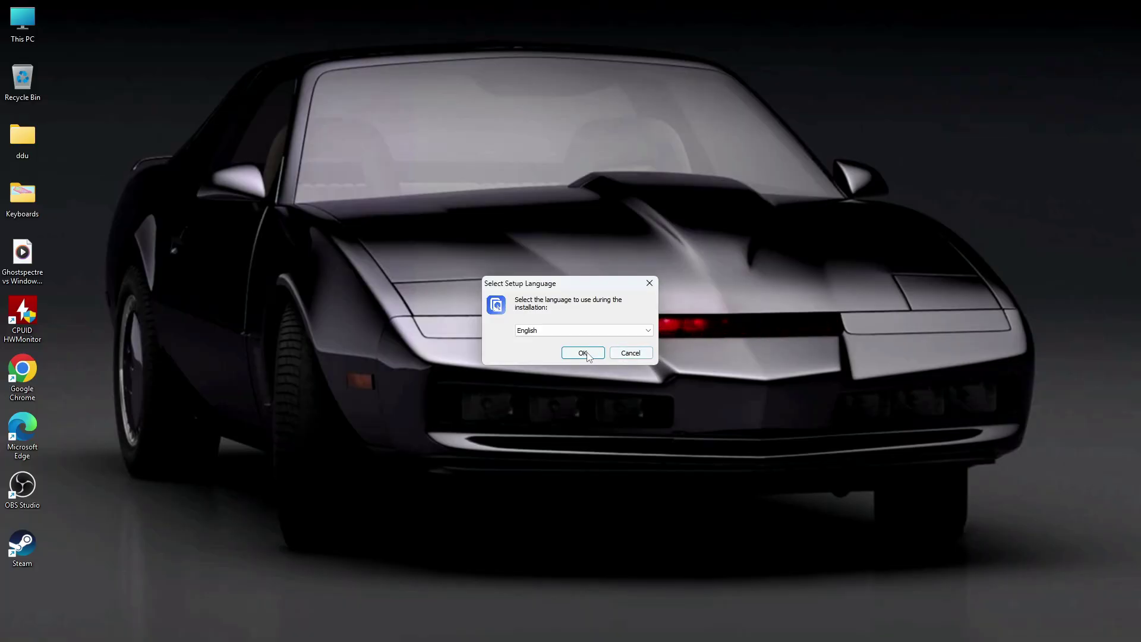
- Install 4DDiG Disk Copy in English, accepting the licence and keeping C:\Program Files\4DDiG Disk Copy
{"action": "left_click", "coordinate": [583, 353]}
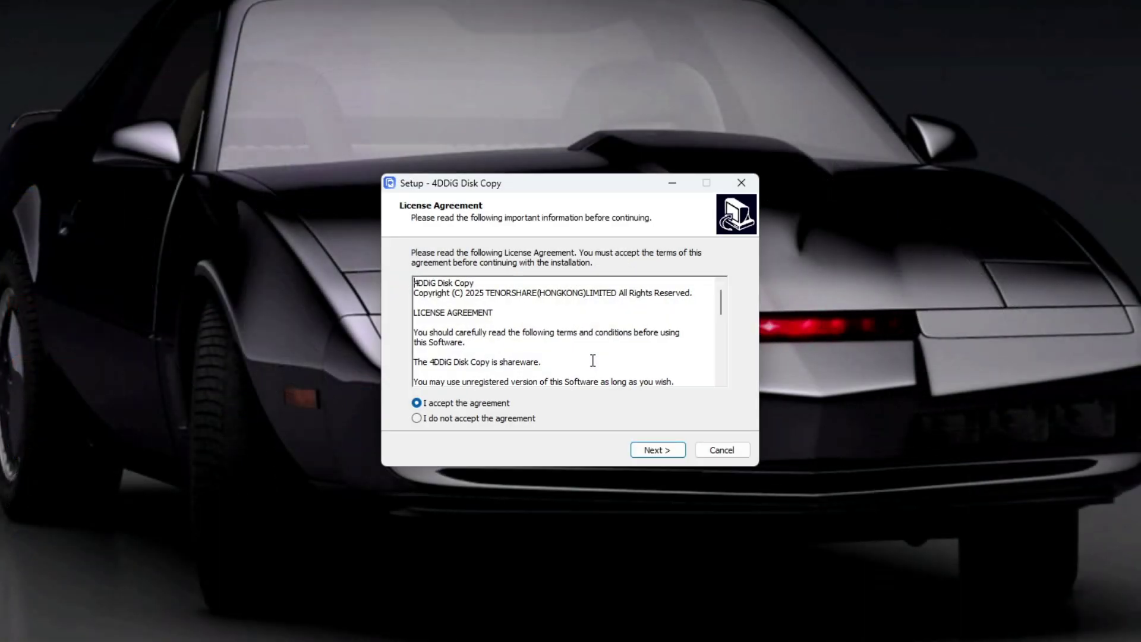
{"action": "left_click", "coordinate": [655, 451]}
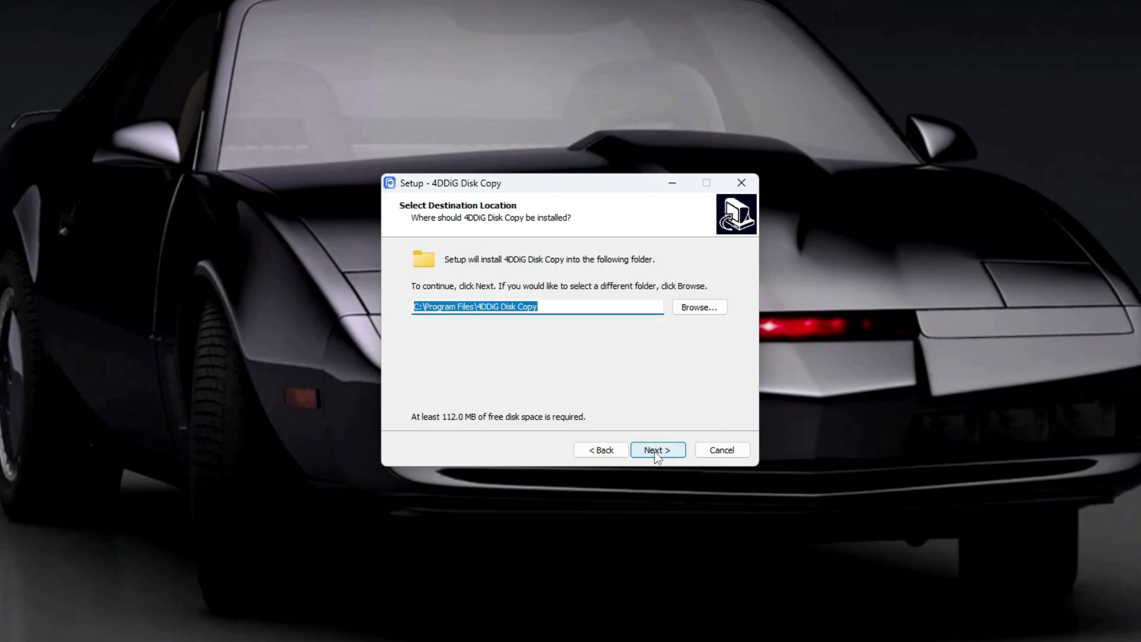
{"action": "left_click", "coordinate": [654, 451]}
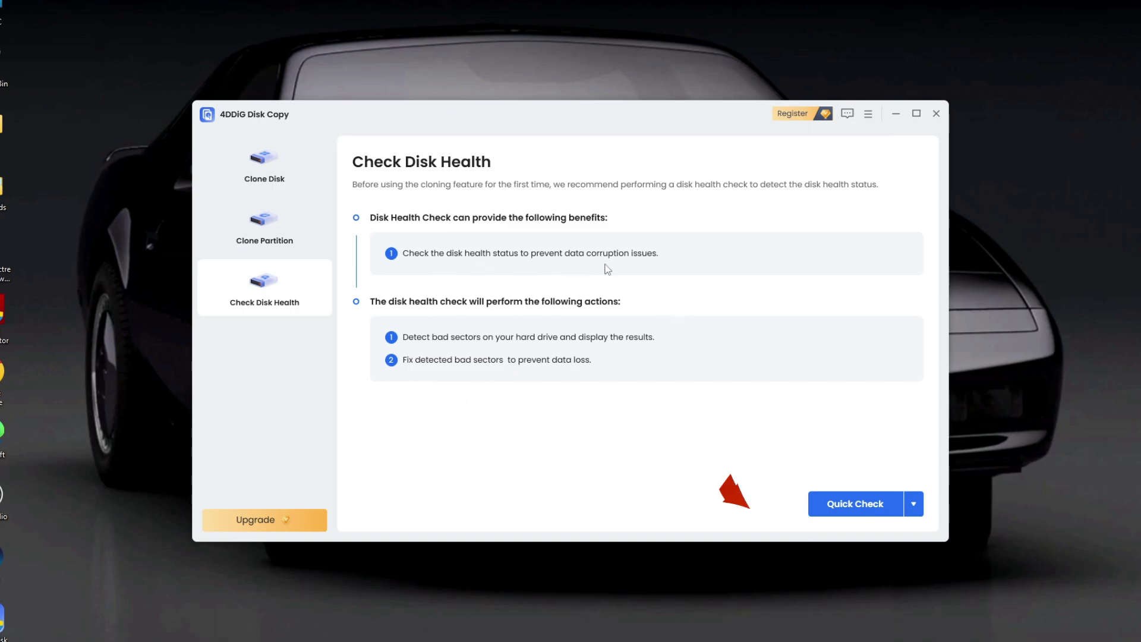
- Run a Quick Check that reports 0 bad sectors, then start the Clone Disk wizard
{"action": "left_click", "coordinate": [861, 509]}
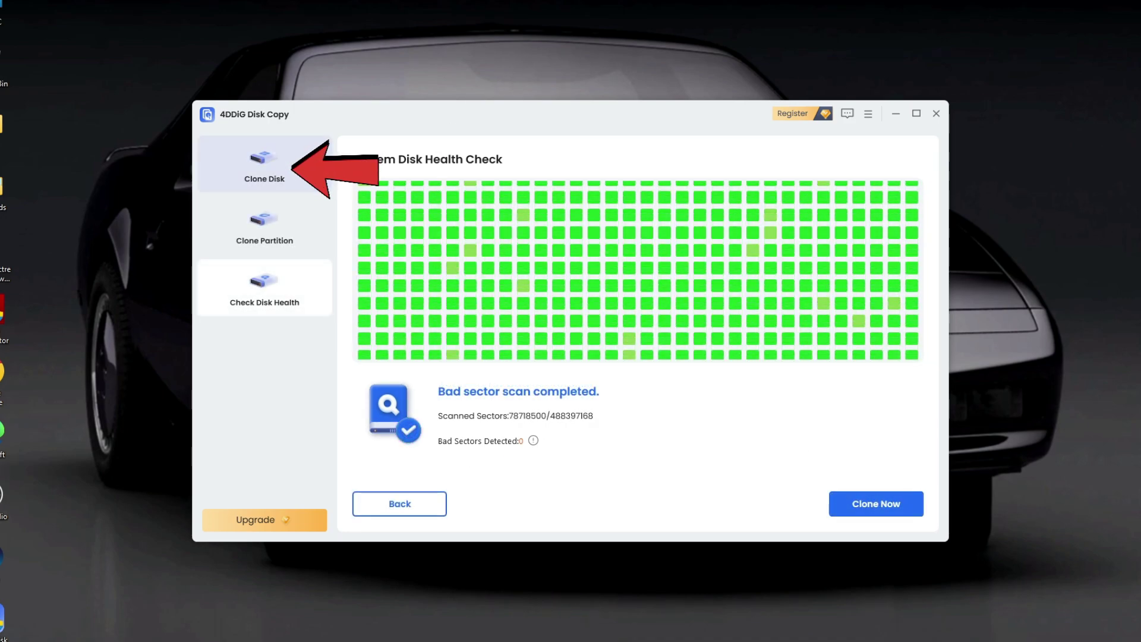
{"action": "left_click", "coordinate": [265, 165]}
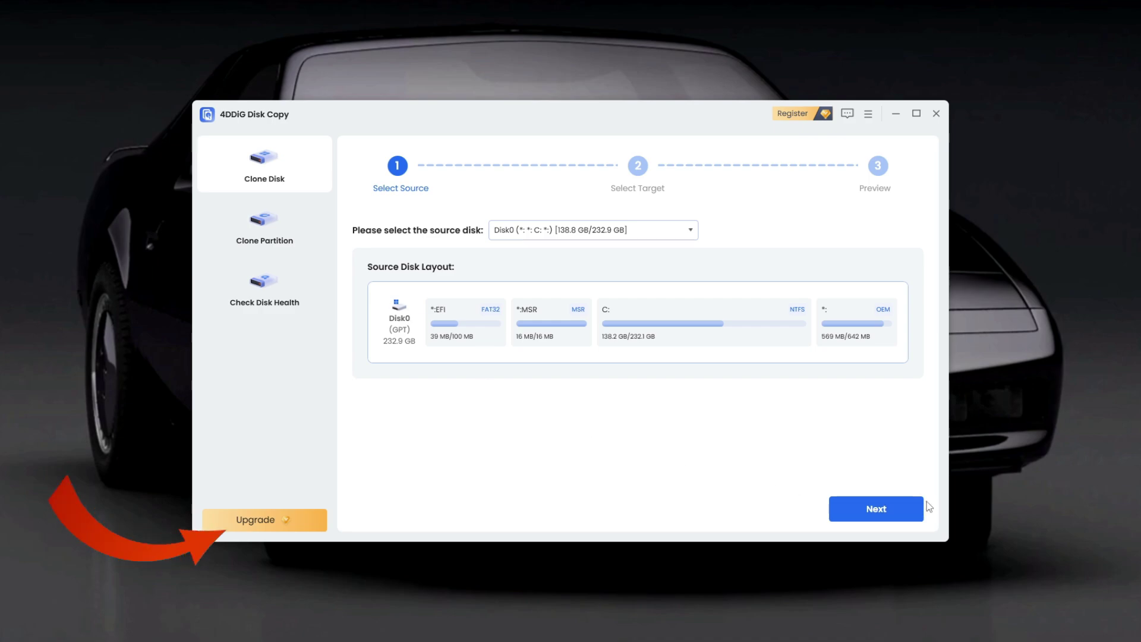
- Choose Upgrade in the sidebar to reach the Buy 4DDiG Disk Copy pricing page
{"action": "left_click", "coordinate": [285, 532]}
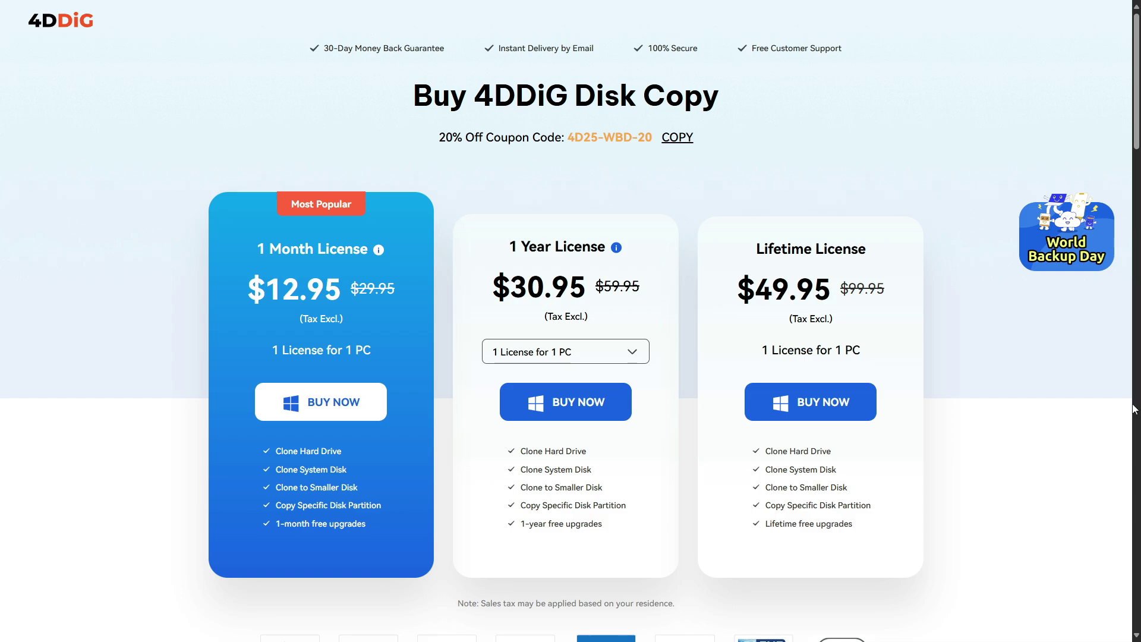
- Scroll through the $12.95, $30.95 and $49.95 licence options on the pricing page
{"action": "scroll", "coordinate": [1134, 408], "scroll_direction": "down", "scroll_amount": 3}
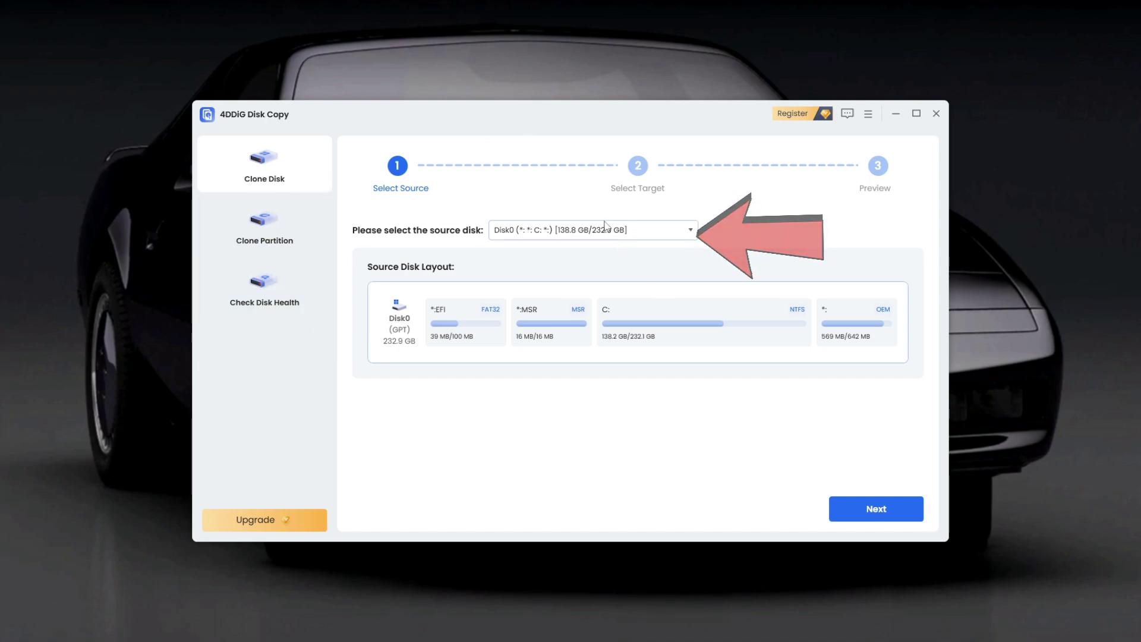
- Keep Disk0 as the clone source and pick Disk1 (D:, 232.9 GB) as the target
{"action": "left_click", "coordinate": [617, 237]}
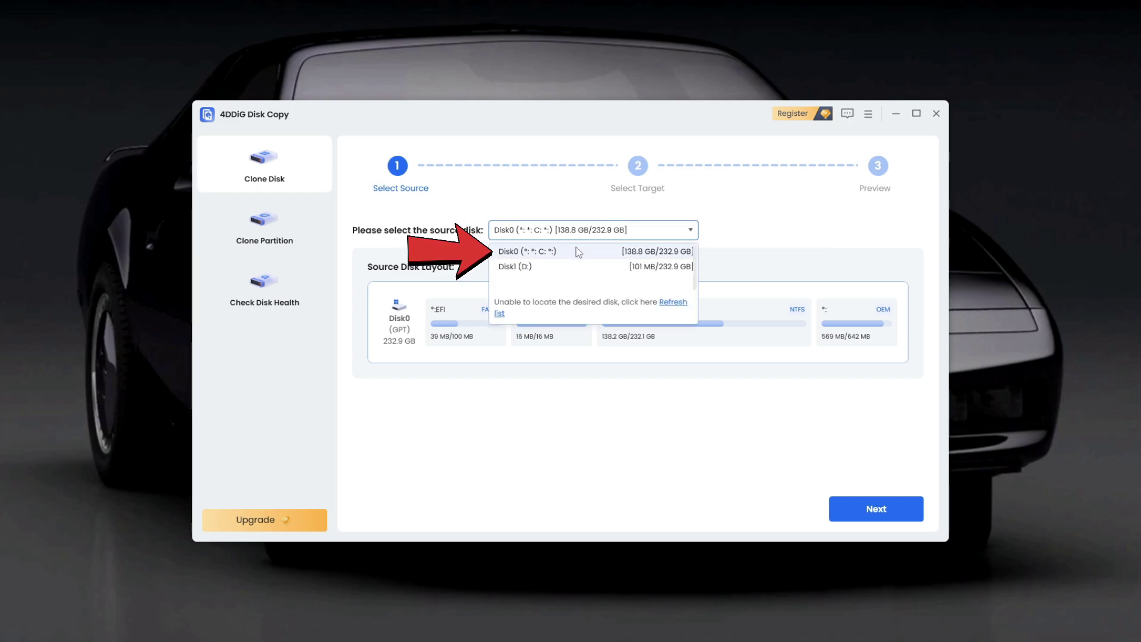
{"action": "left_click", "coordinate": [575, 248]}
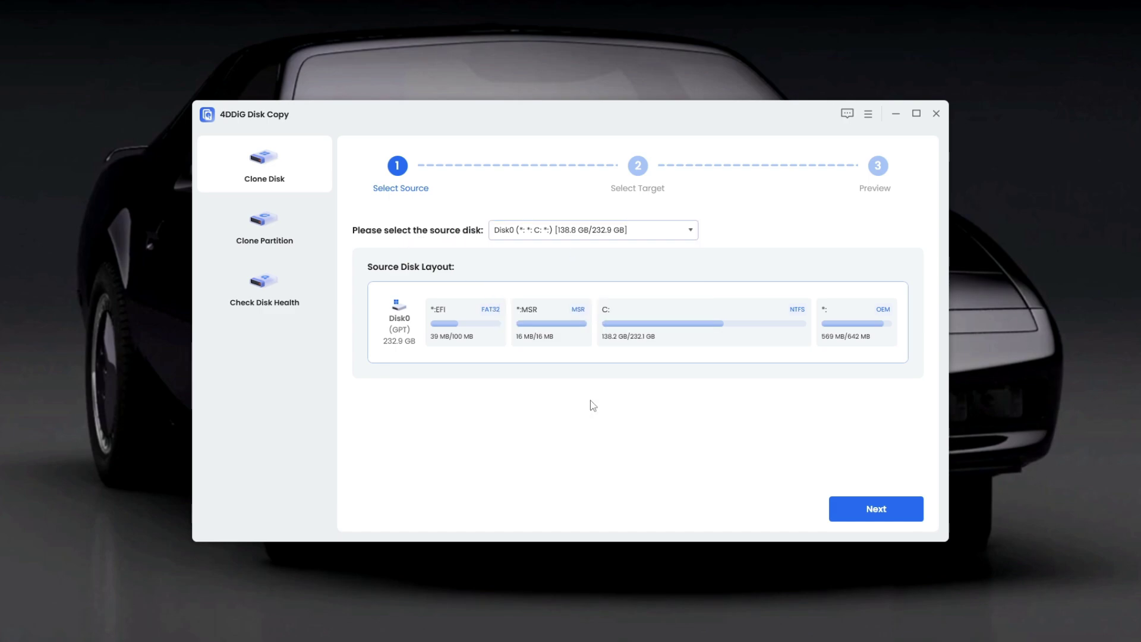
{"action": "left_click", "coordinate": [855, 510]}
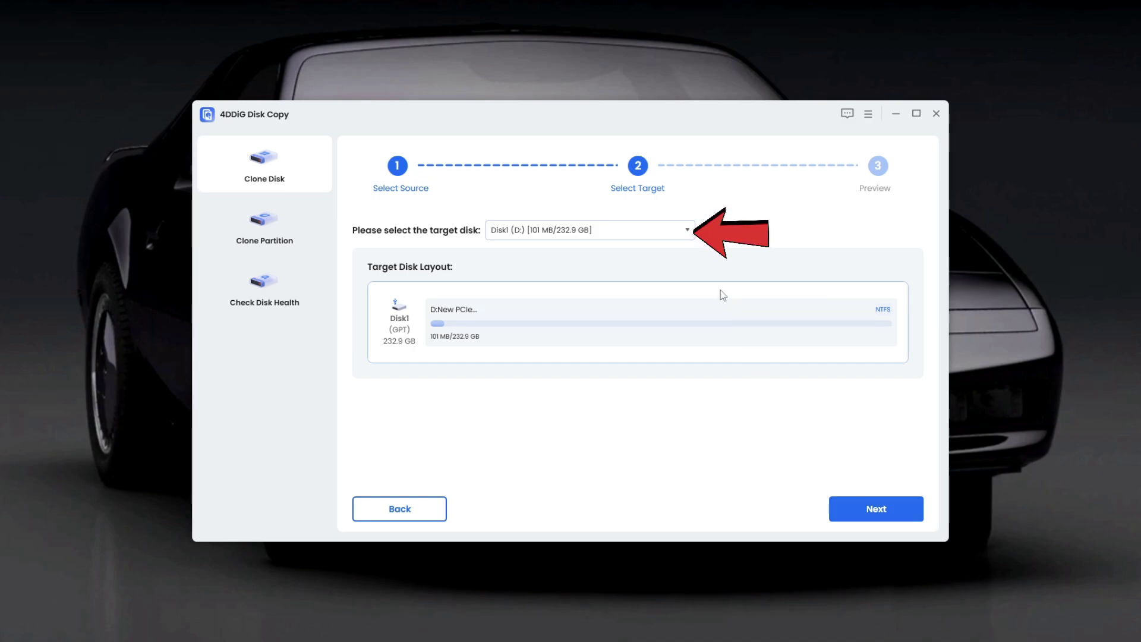
{"action": "left_click", "coordinate": [569, 233]}
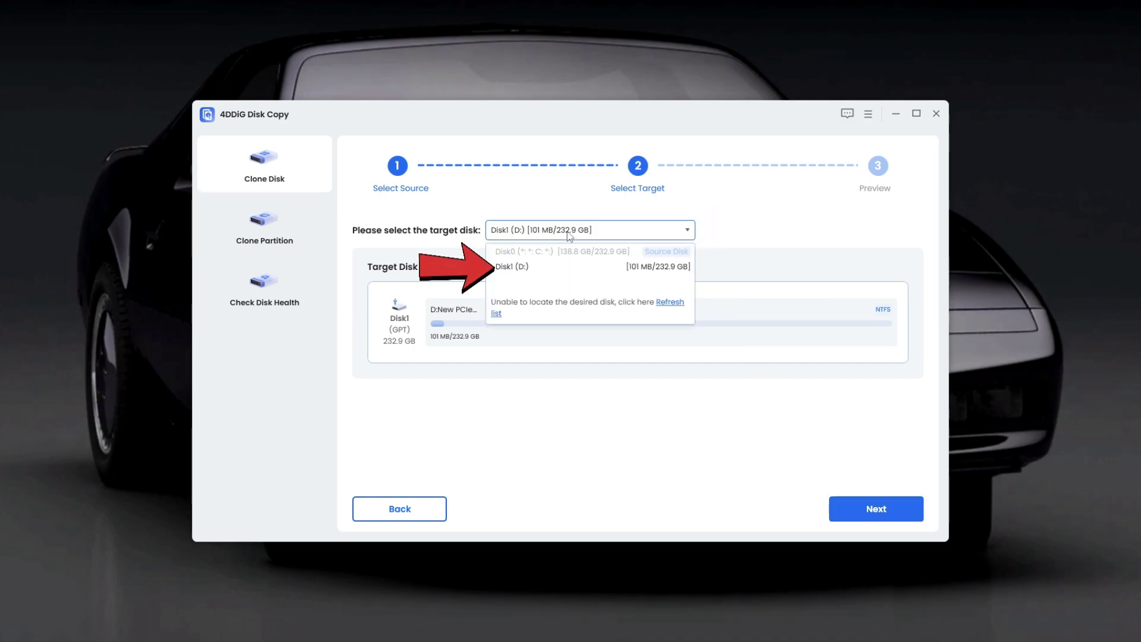
{"action": "left_click", "coordinate": [554, 267]}
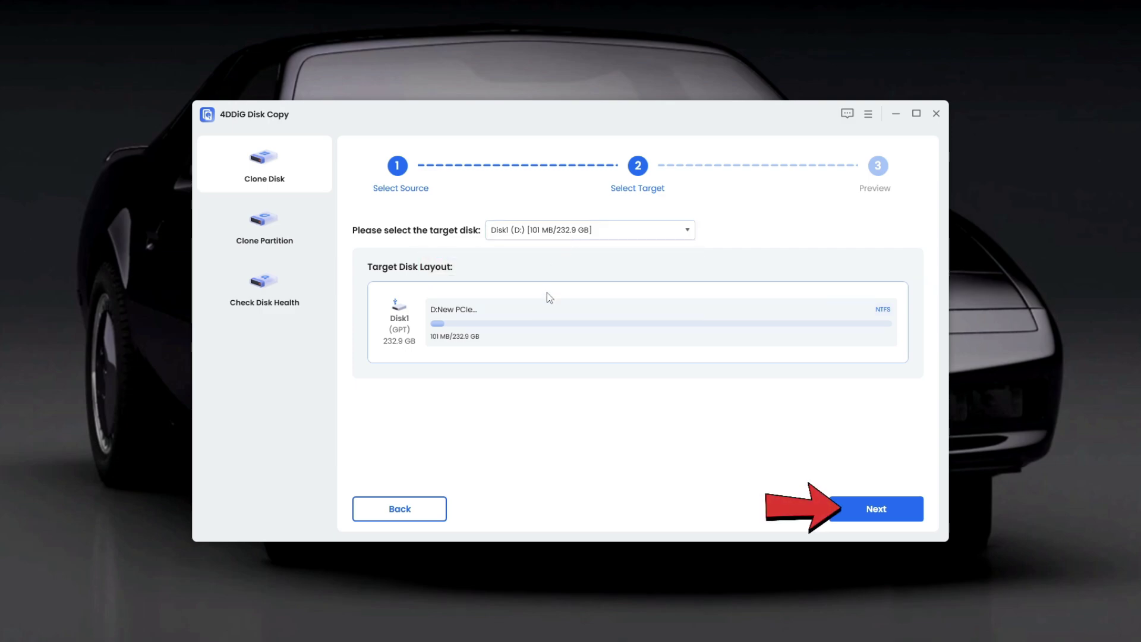
- On the Preview page, trial-shrink the E: partition to about 185 GB, then restore it to 232.1 GB
{"action": "left_click", "coordinate": [868, 512]}
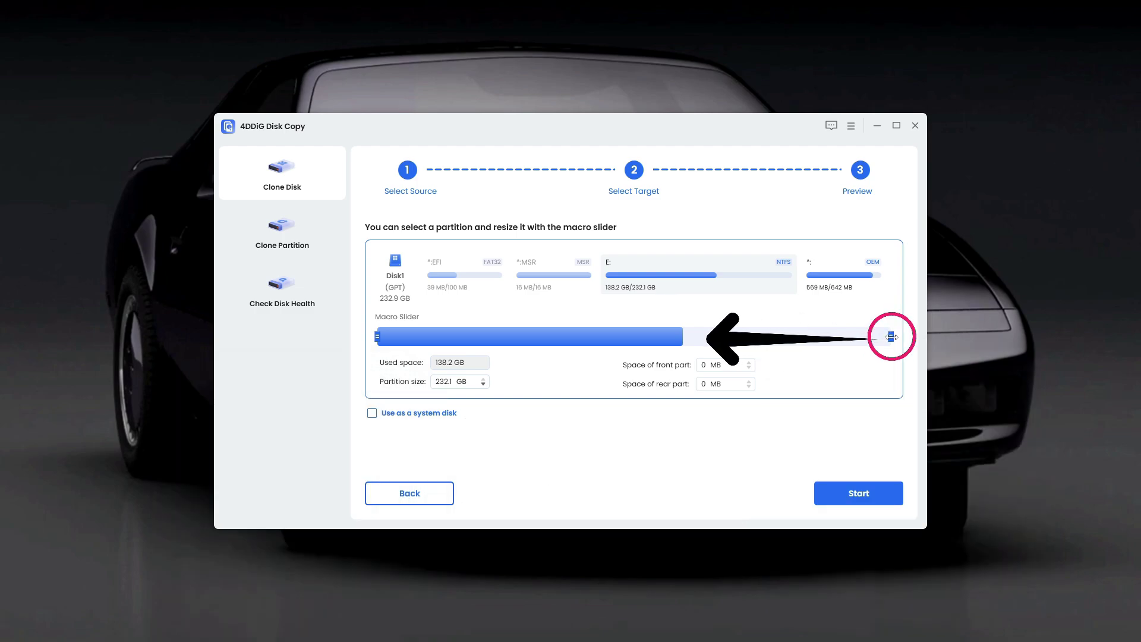
{"action": "left_click_drag", "start_coordinate": [890, 337], "coordinate": [713, 338]}
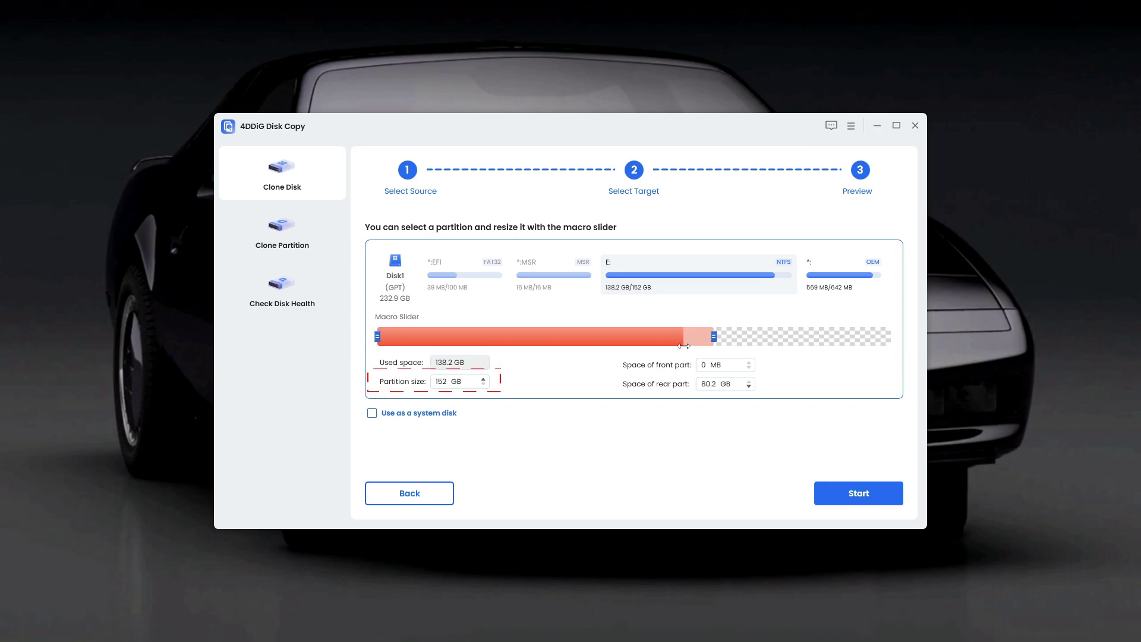
{"action": "left_click_drag", "start_coordinate": [693, 347], "coordinate": [693, 347]}
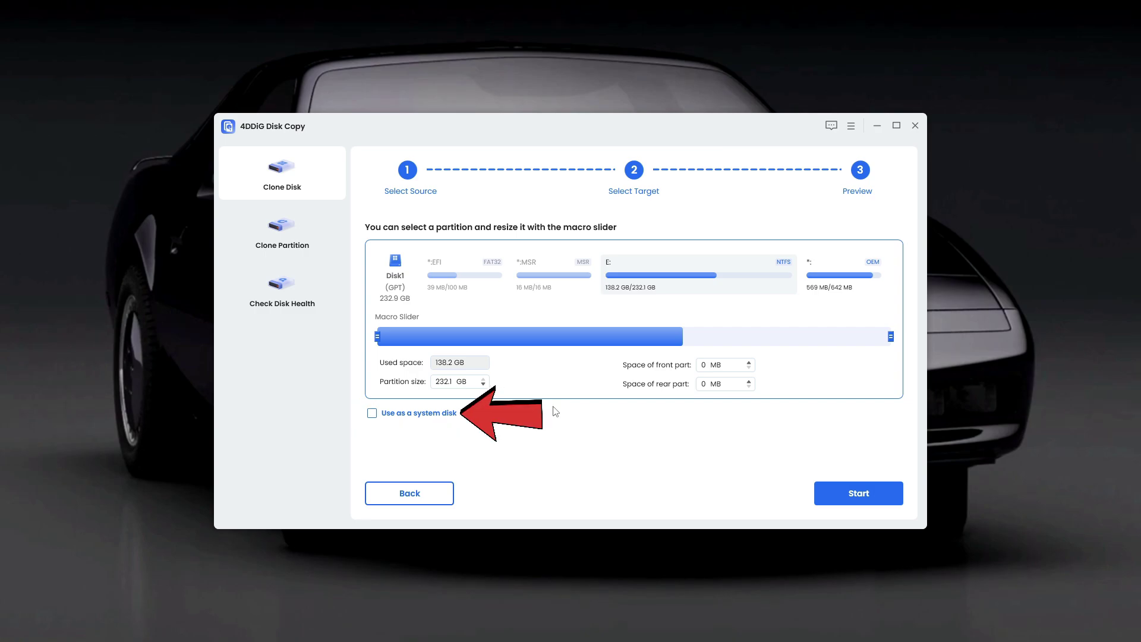
- Mark the target as a system disk, then start and confirm cloning Disk0 onto Disk1
{"action": "left_click", "coordinate": [372, 413]}
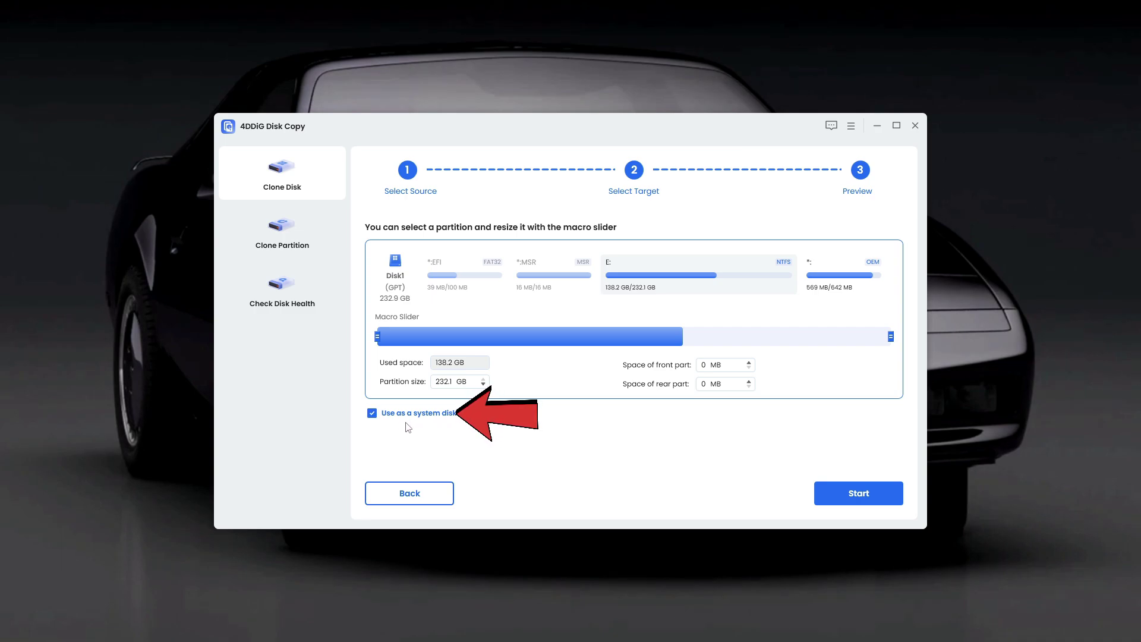
{"action": "left_click", "coordinate": [841, 495]}
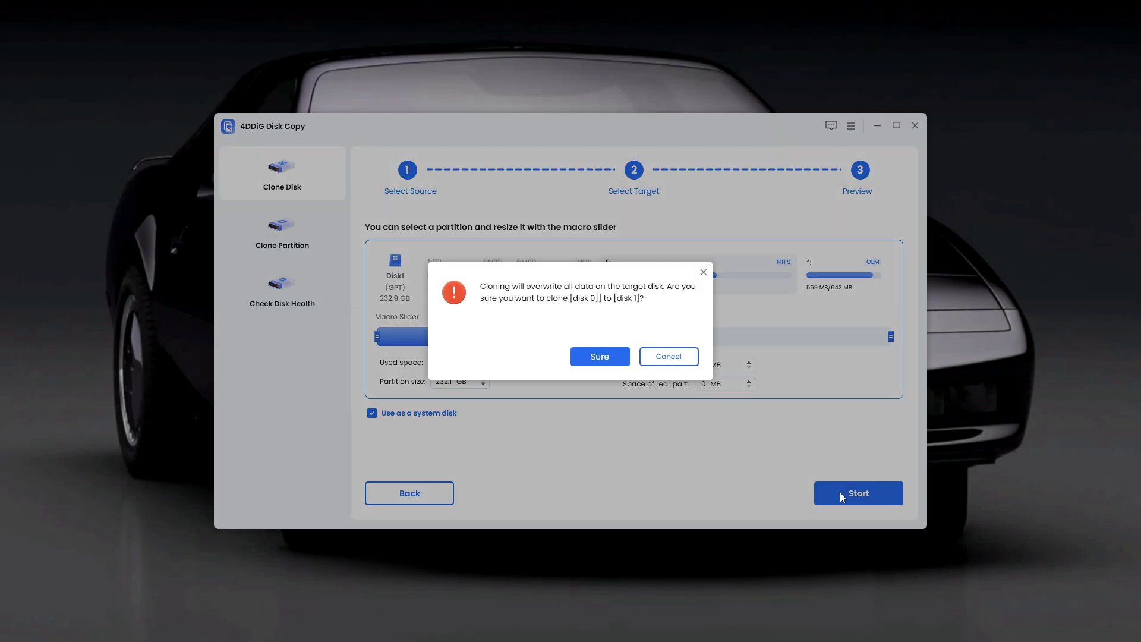
{"action": "left_click", "coordinate": [599, 357]}
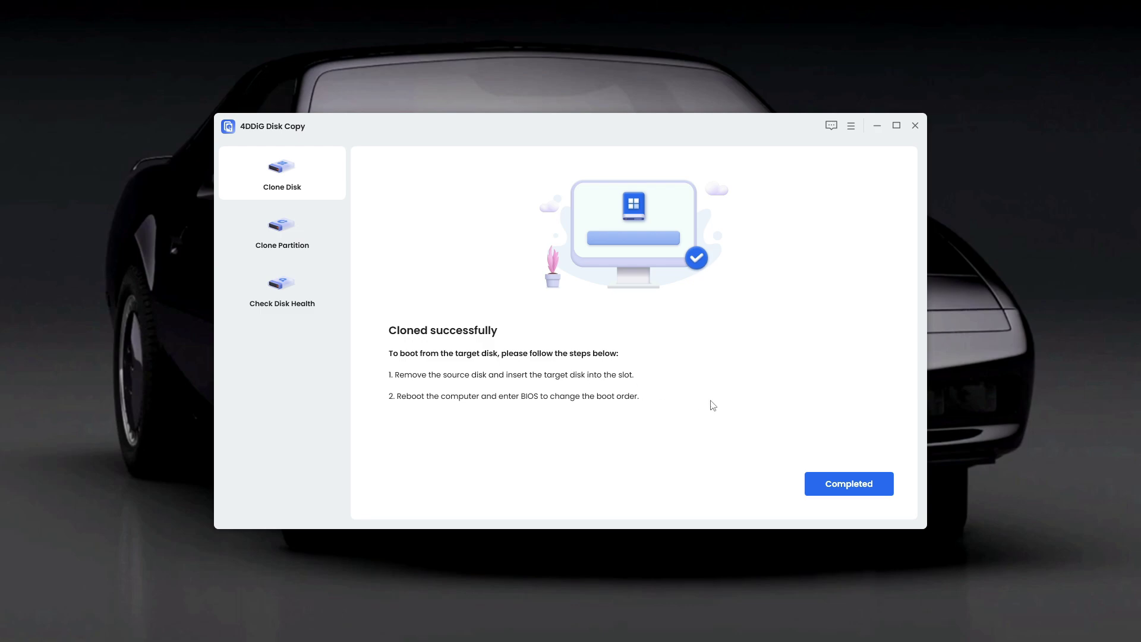
- Finish the cloning wizard, close 4DDiG Disk Copy, and open Disk Management maximized
{"action": "left_click", "coordinate": [849, 485]}
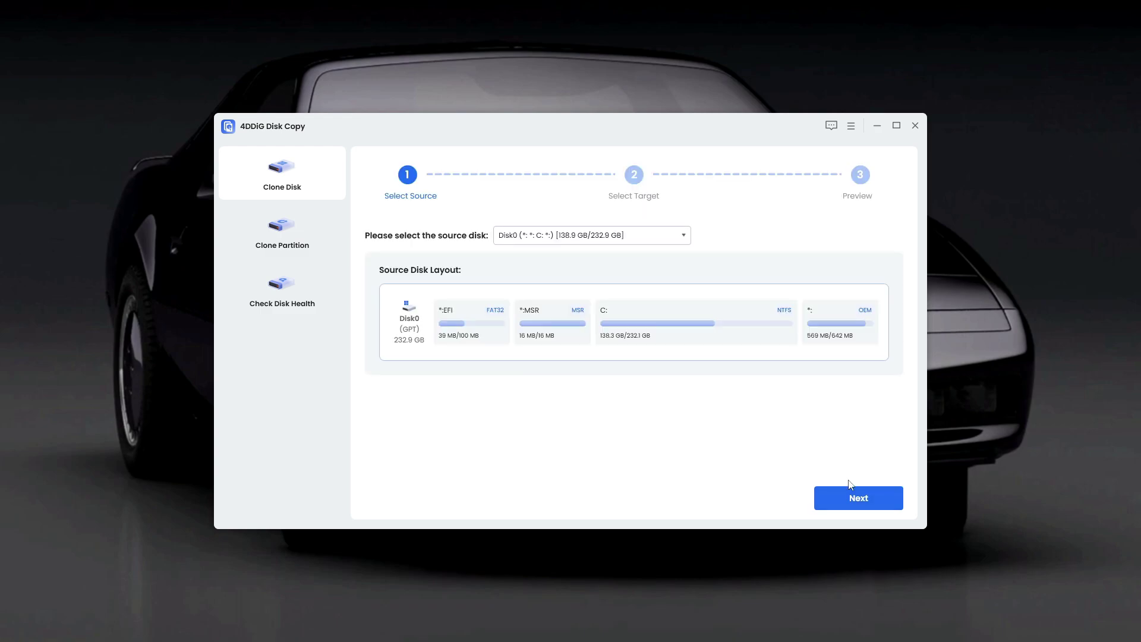
{"action": "left_click", "coordinate": [915, 125]}
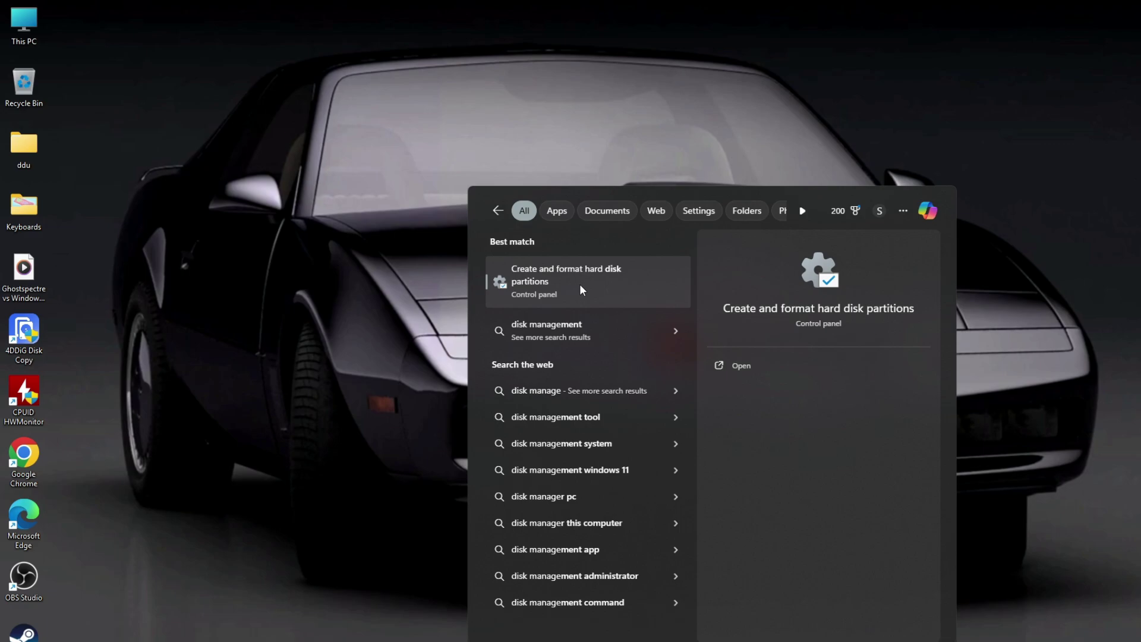
{"action": "left_click", "coordinate": [580, 283]}
{"action": "left_click", "coordinate": [511, 77]}
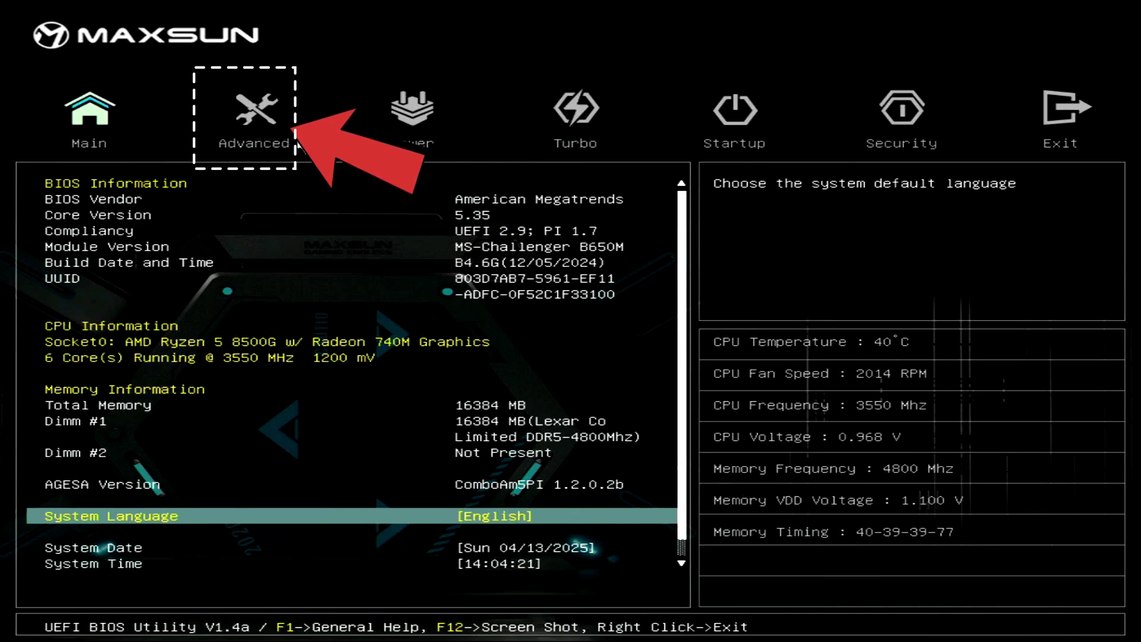
- Open the Advanced SATA Information page and check the SATA Port1 enable choices
{"action": "left_click", "coordinate": [277, 117]}
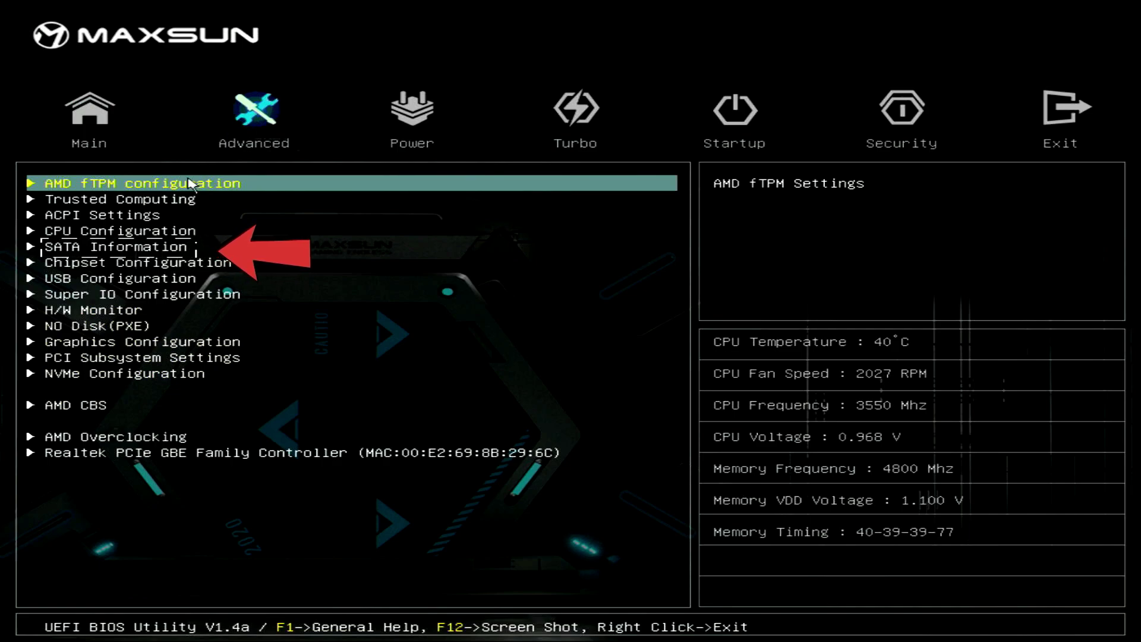
{"action": "left_click", "coordinate": [165, 248]}
{"action": "left_click", "coordinate": [165, 245]}
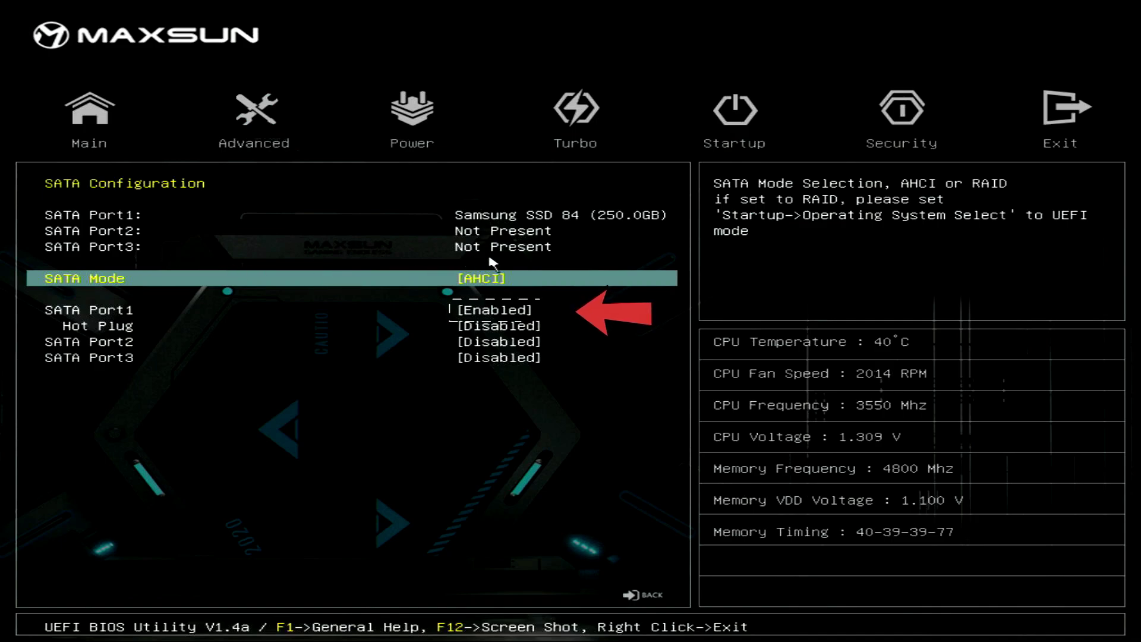
{"action": "left_click", "coordinate": [529, 311]}
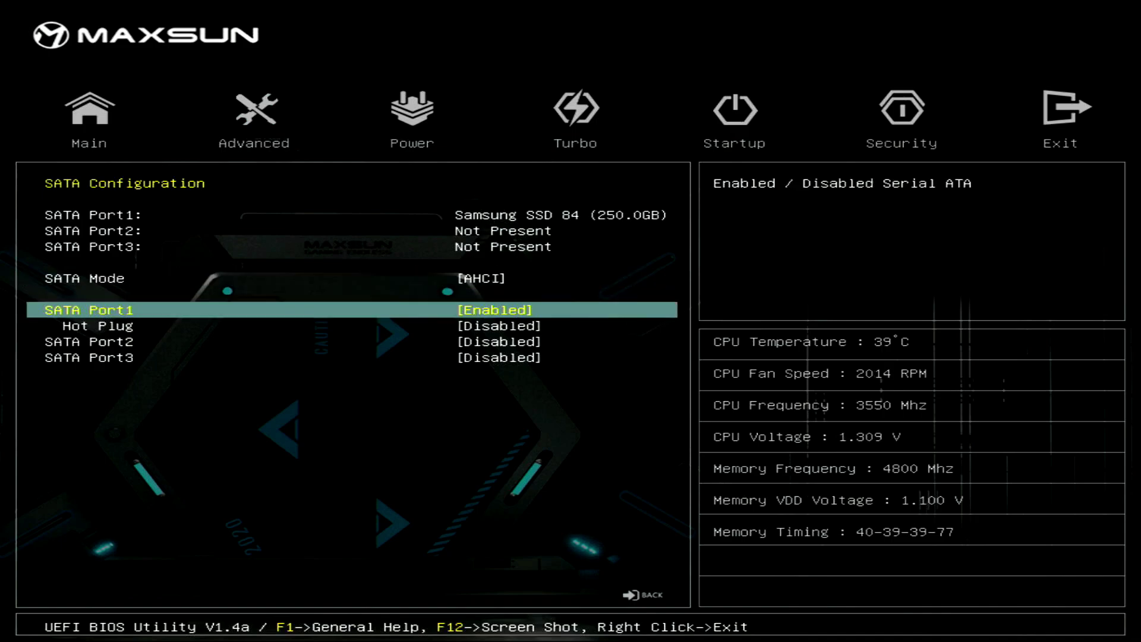
{"action": "left_click", "coordinate": [526, 313]}
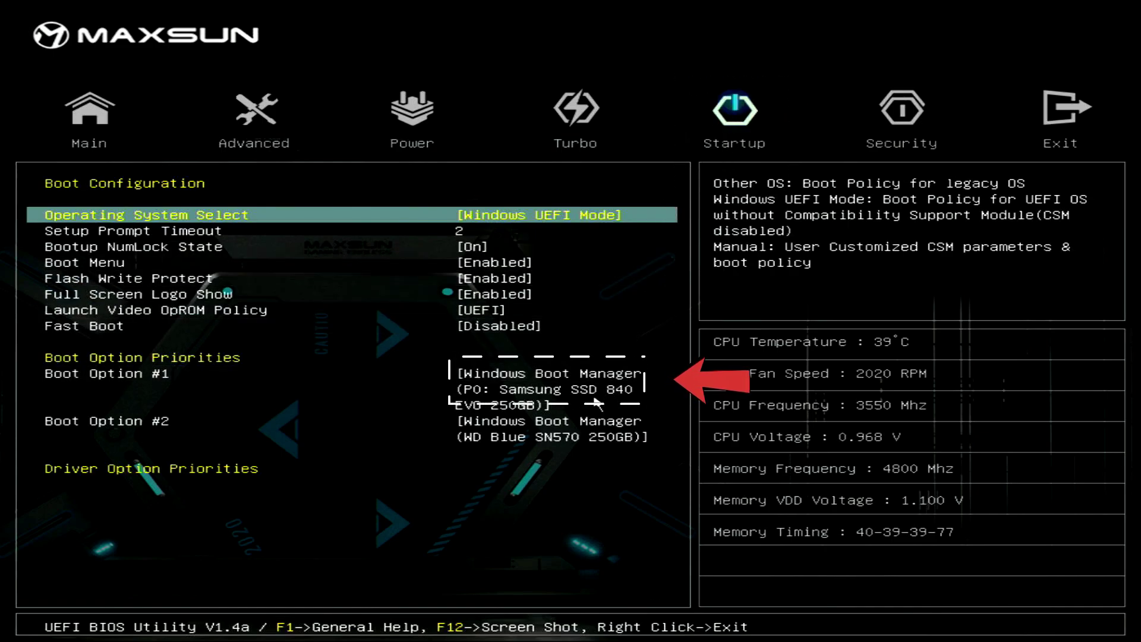
- Set WD Blue SN570 as Boot Option #1, disable Boot Option #2, then save changes and reset
{"action": "double_click", "coordinate": [580, 381]}
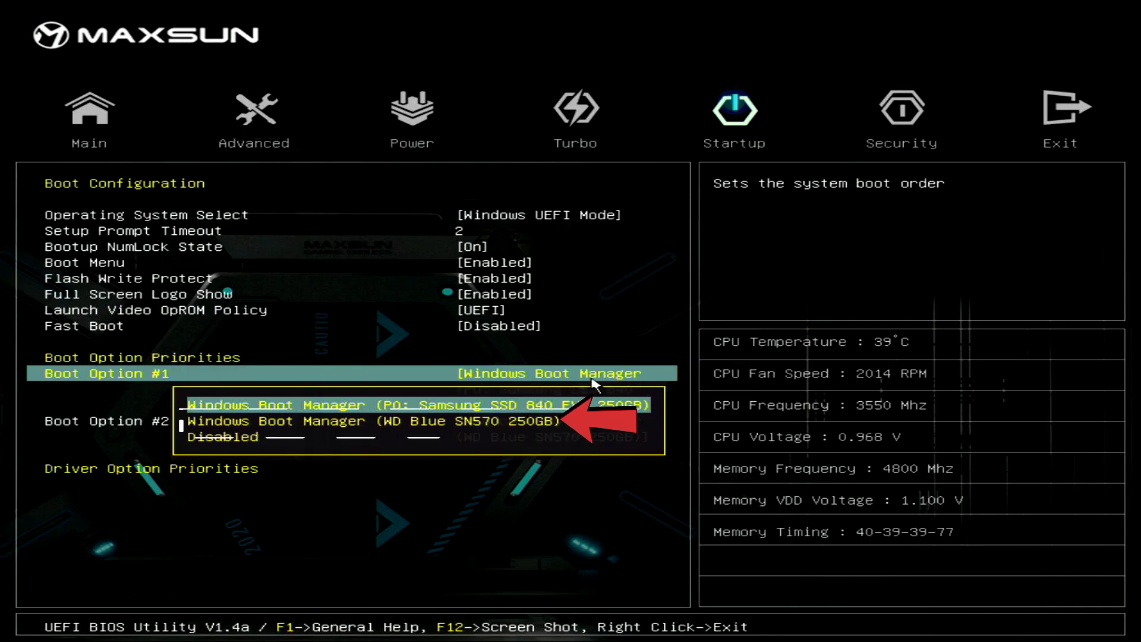
{"action": "left_click", "coordinate": [580, 419]}
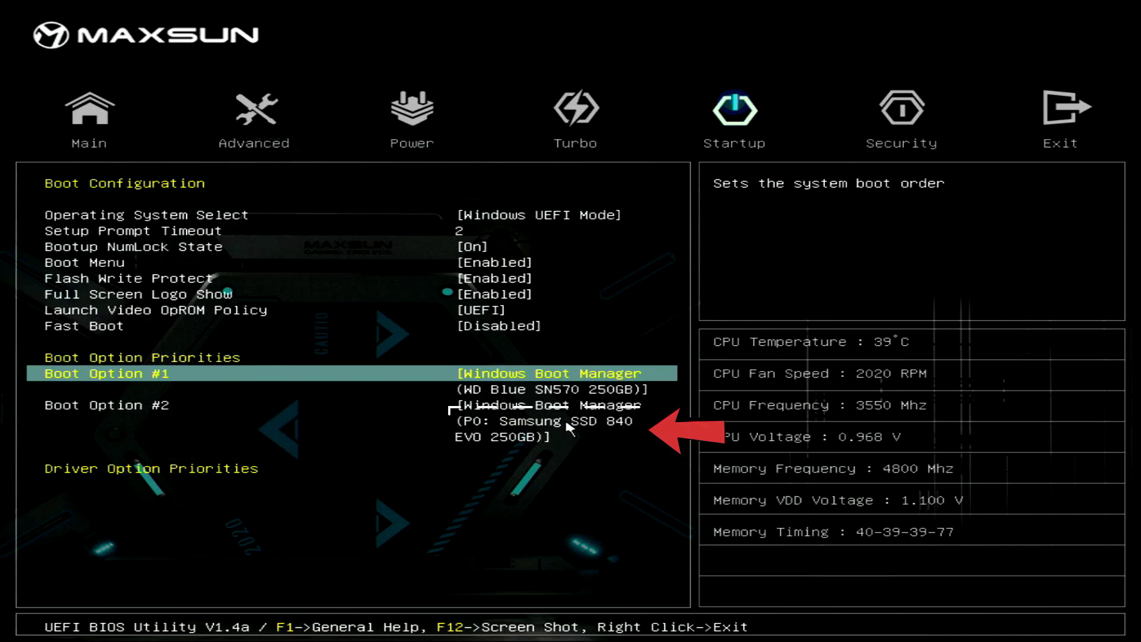
{"action": "double_click", "coordinate": [580, 409]}
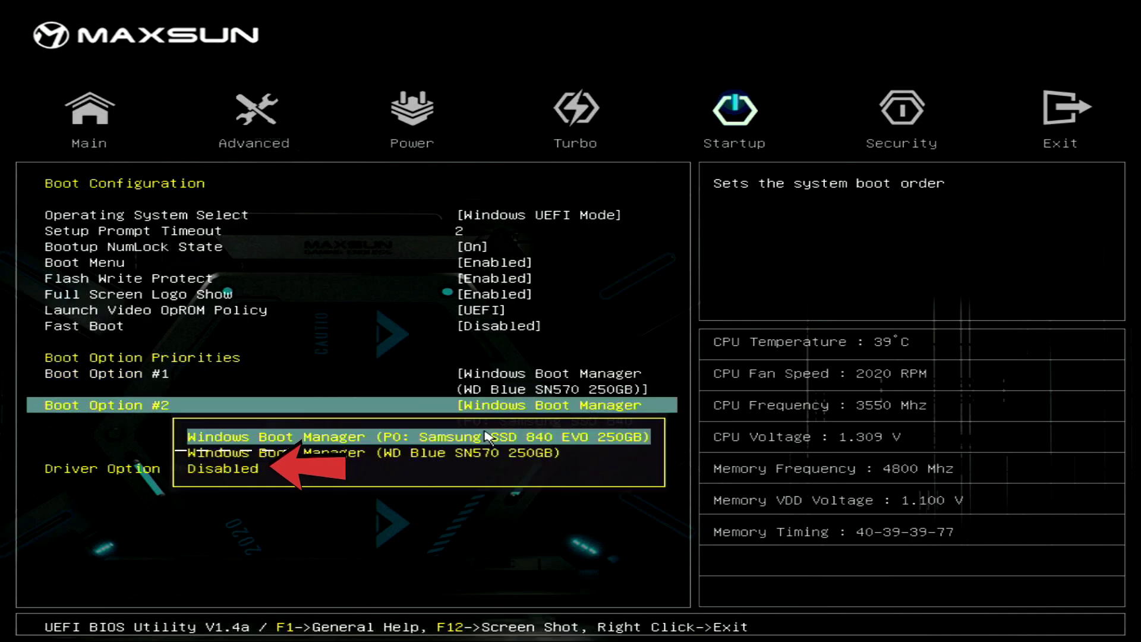
{"action": "left_click", "coordinate": [396, 468]}
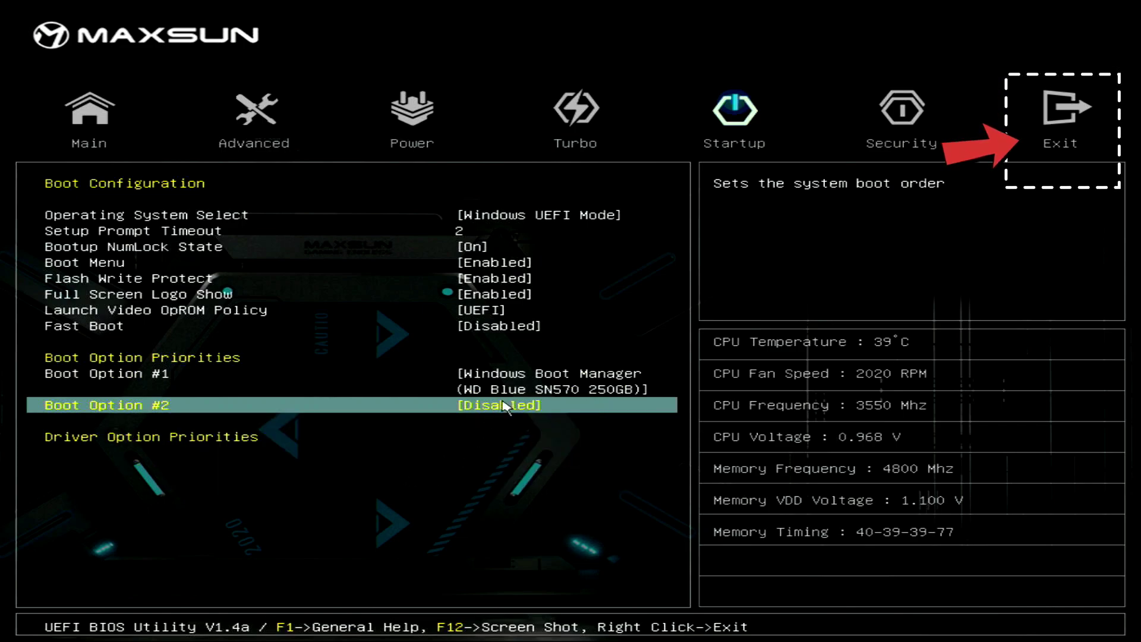
{"action": "right_click", "coordinate": [290, 202]}
{"action": "left_click", "coordinate": [279, 201]}
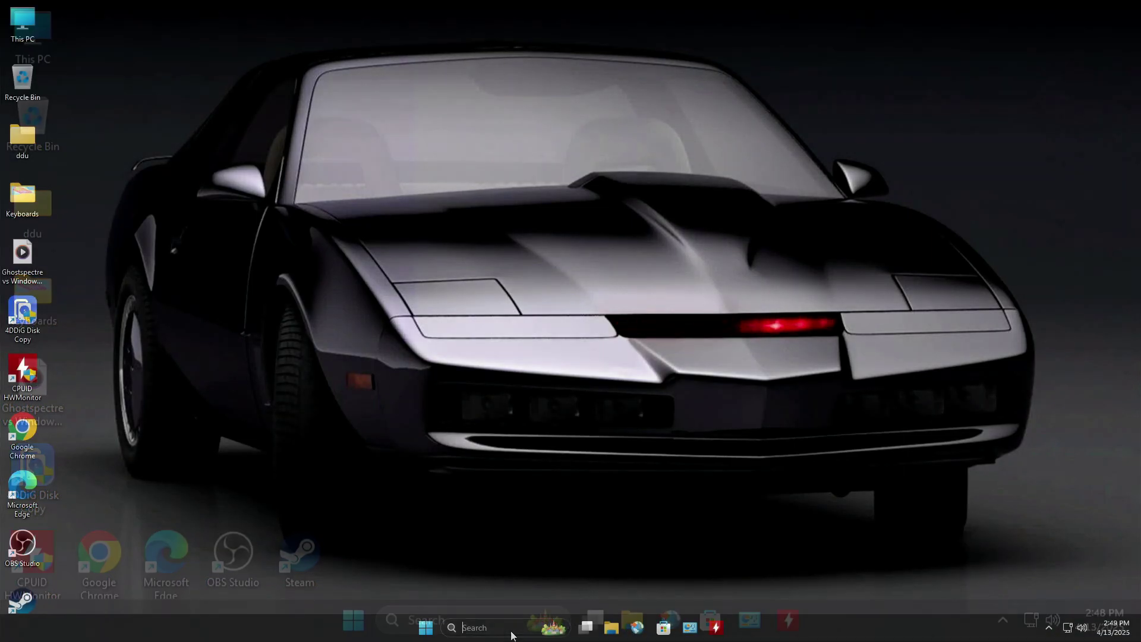
- Search 'disk manage' and open Disk Management in a maximized window
{"action": "left_click", "coordinate": [511, 629]}
{"action": "type", "text": "disk manag"}
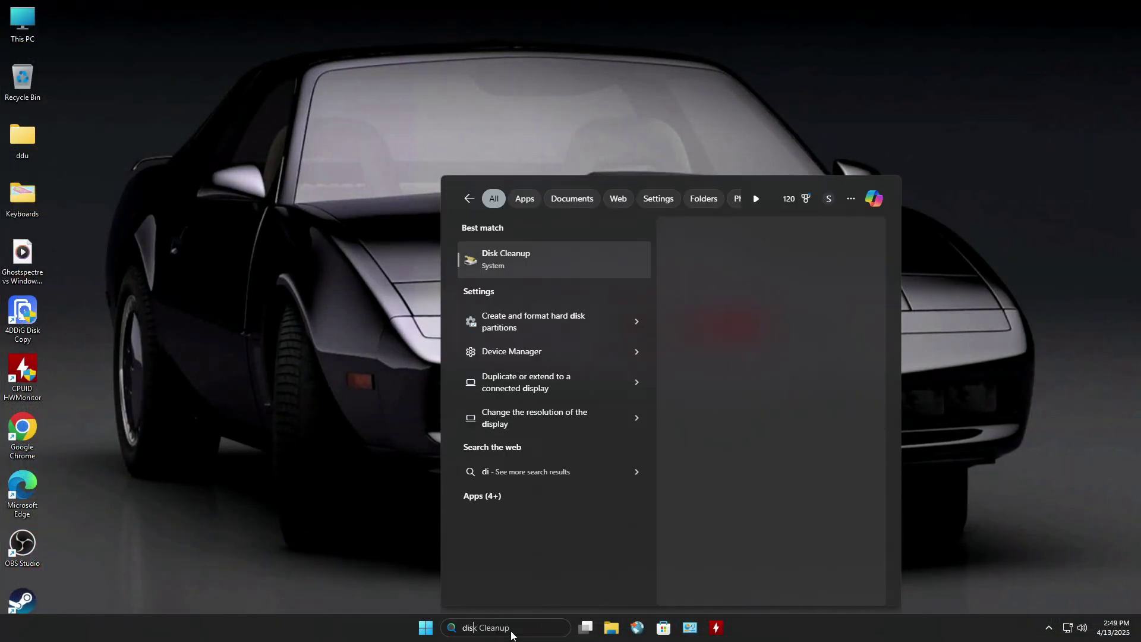
{"action": "type", "text": "e"}
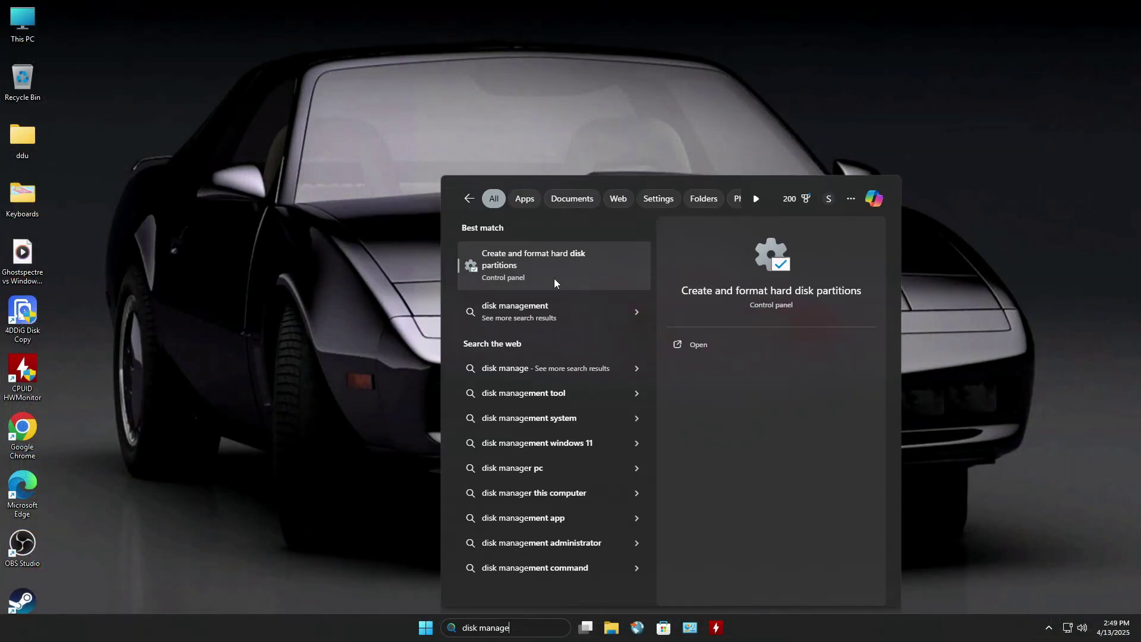
{"action": "left_click", "coordinate": [554, 278]}
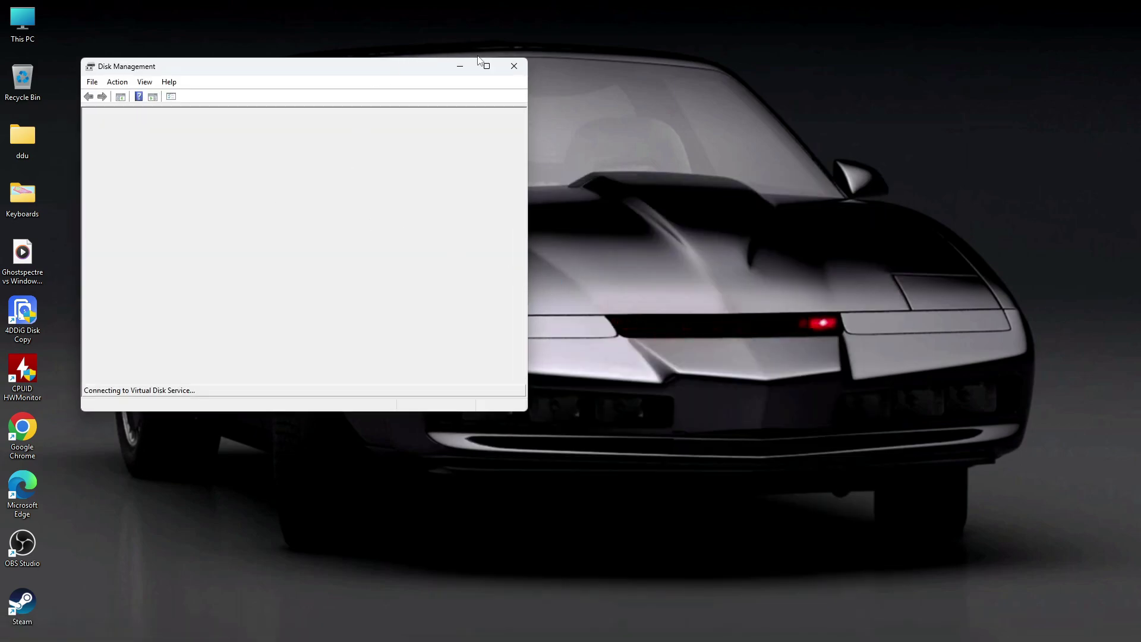
{"action": "left_click", "coordinate": [486, 66]}
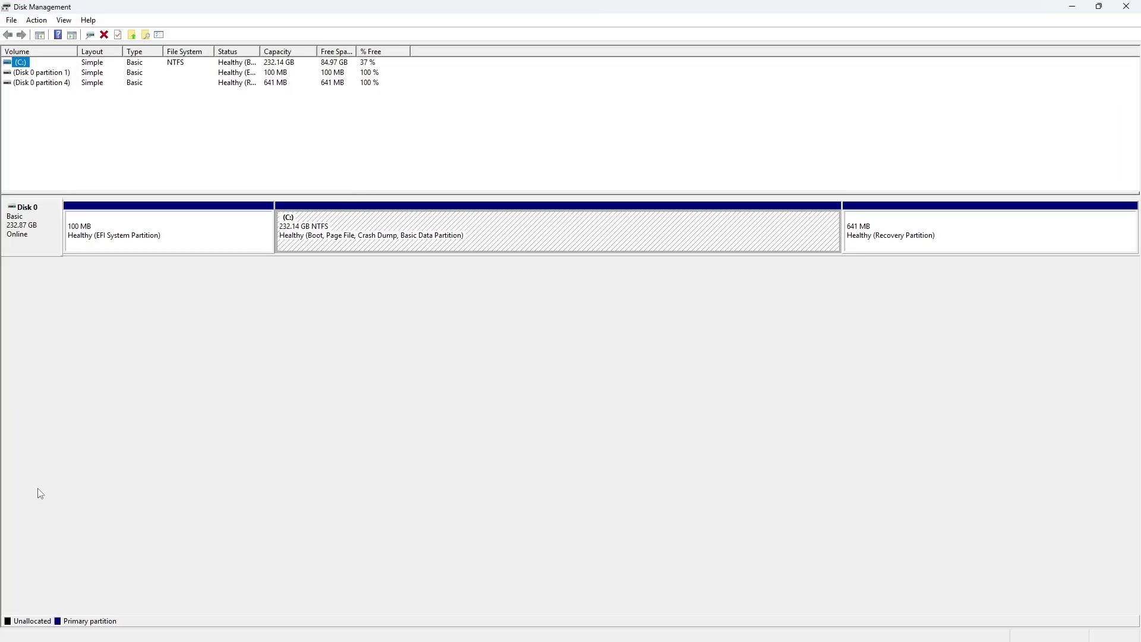
- Check Disk 0's properties to confirm it is the WD Blue SN570 250GB
{"action": "right_click", "coordinate": [26, 230]}
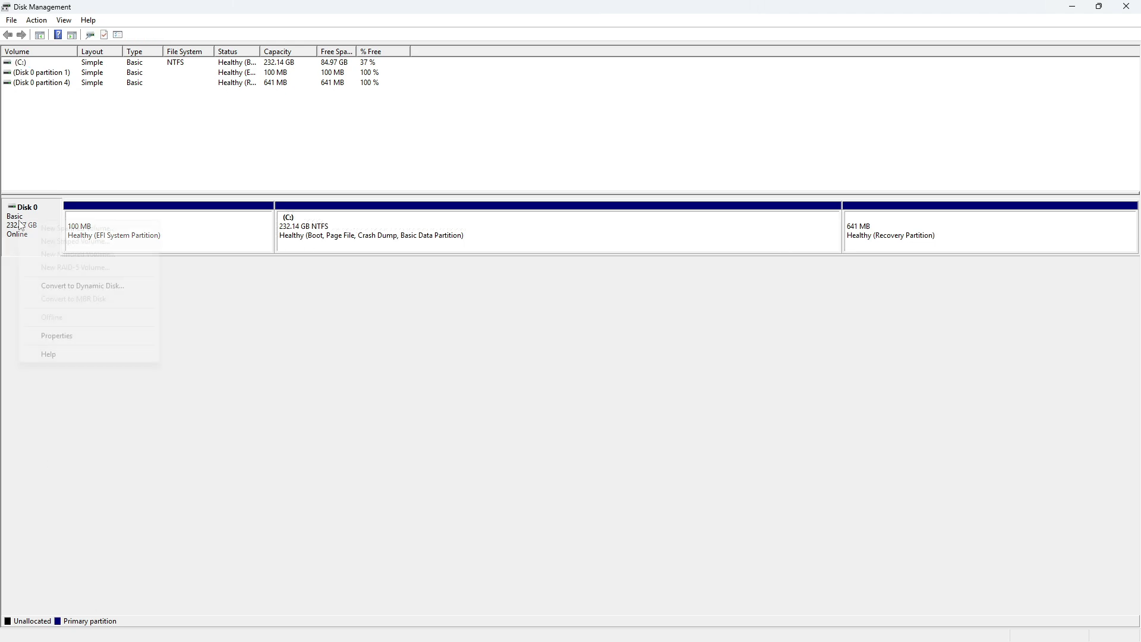
{"action": "left_click", "coordinate": [59, 333]}
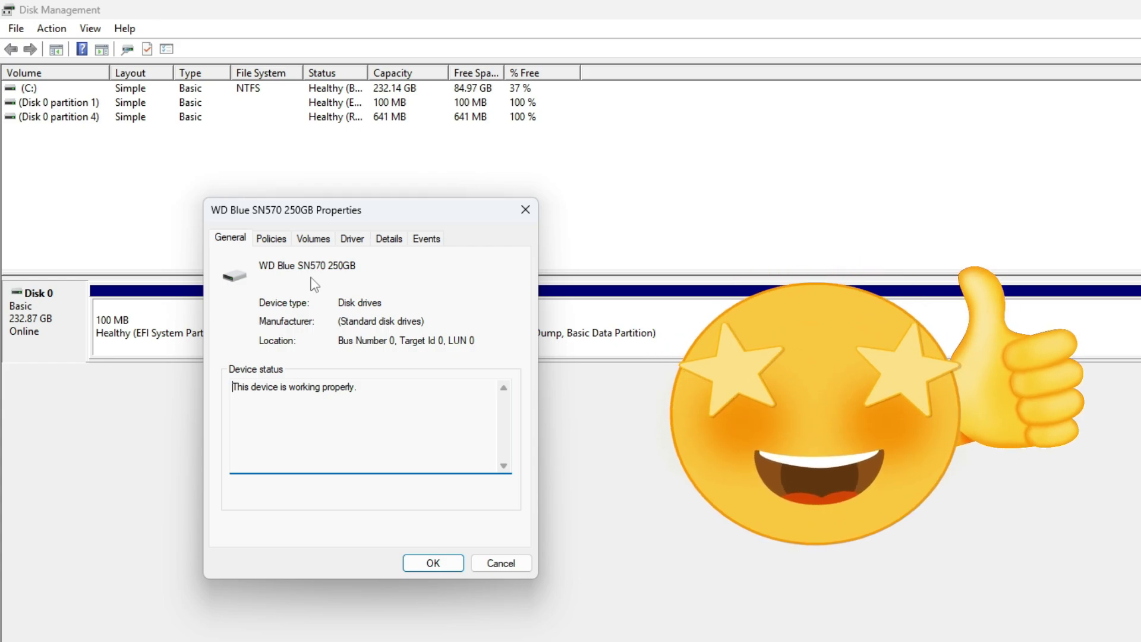
{"action": "key", "text": "Escape"}
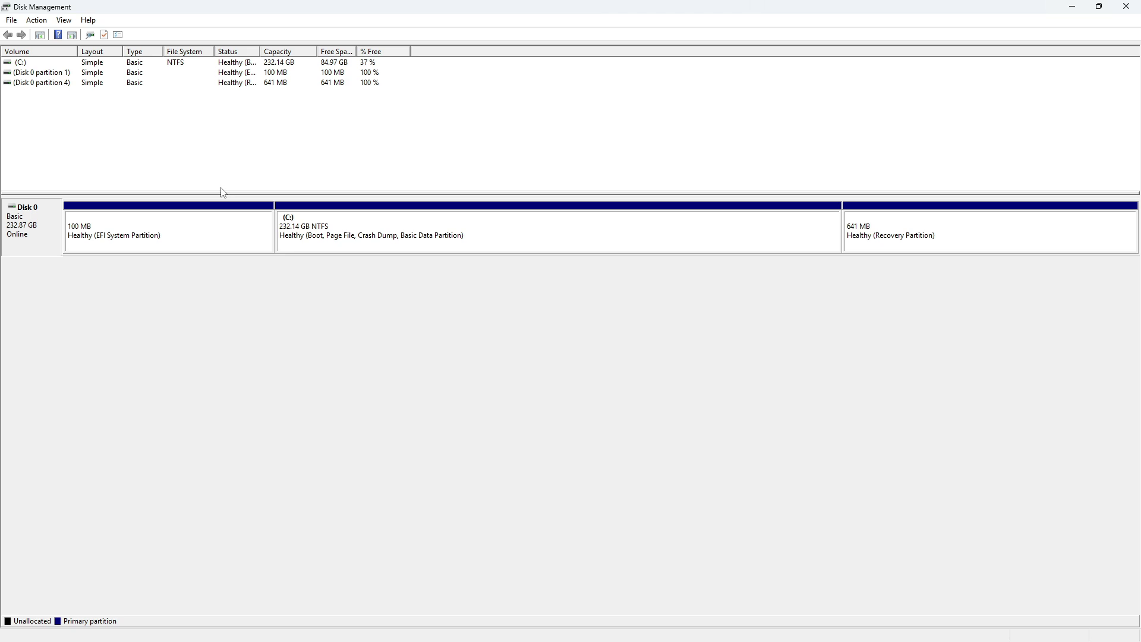
- Reveal the hidden notification-area icons from the taskbar chevron
{"action": "left_click", "coordinate": [1048, 627]}
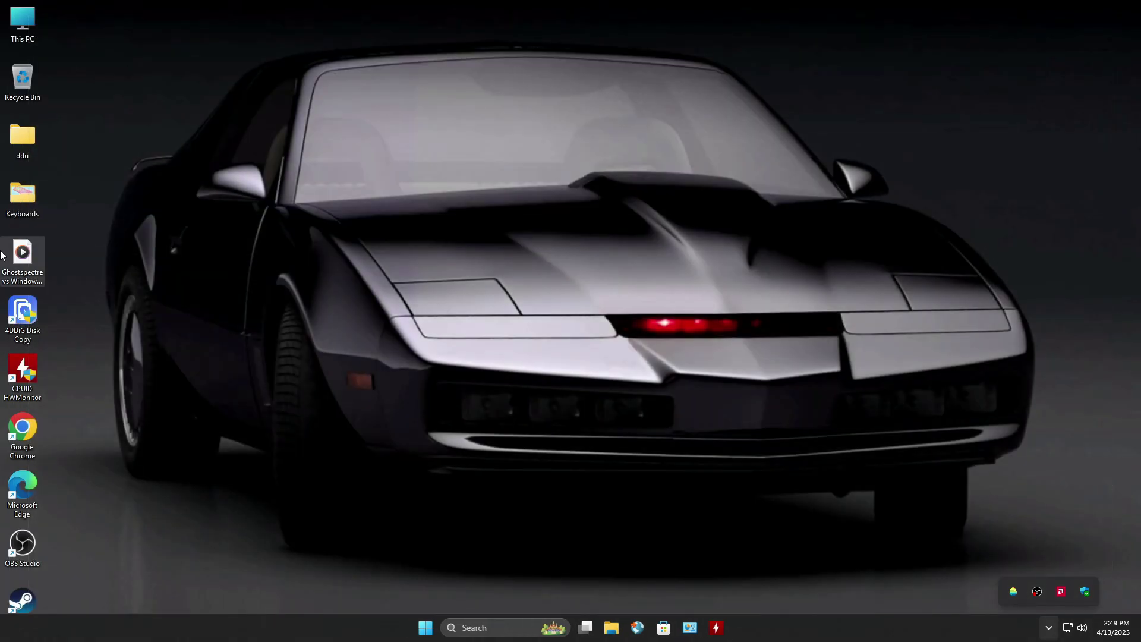